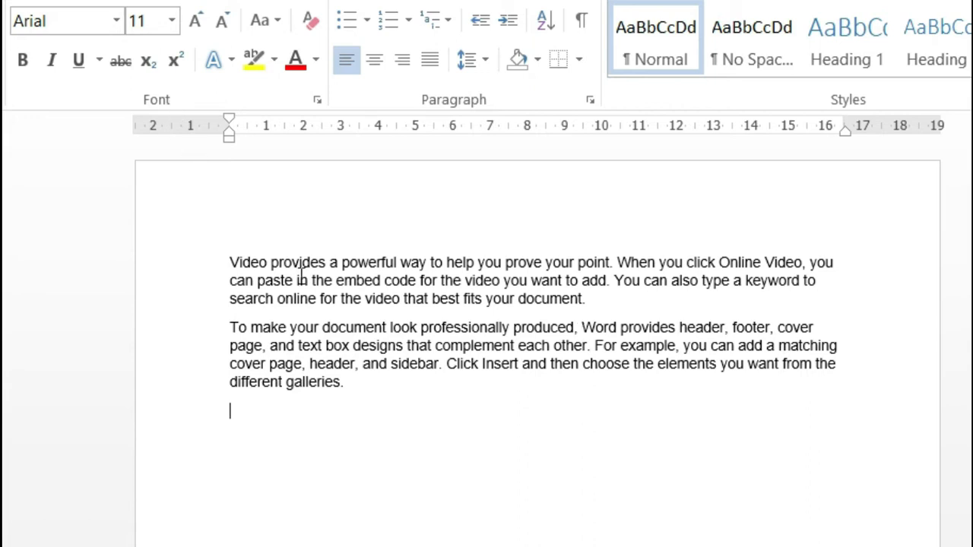
# - Change the font of the first paragraph, "Video provides a powerful way", to Arial Black
pyautogui.click(230, 258)
pyautogui.moveTo(231, 261); pyautogui.dragTo(543, 298)
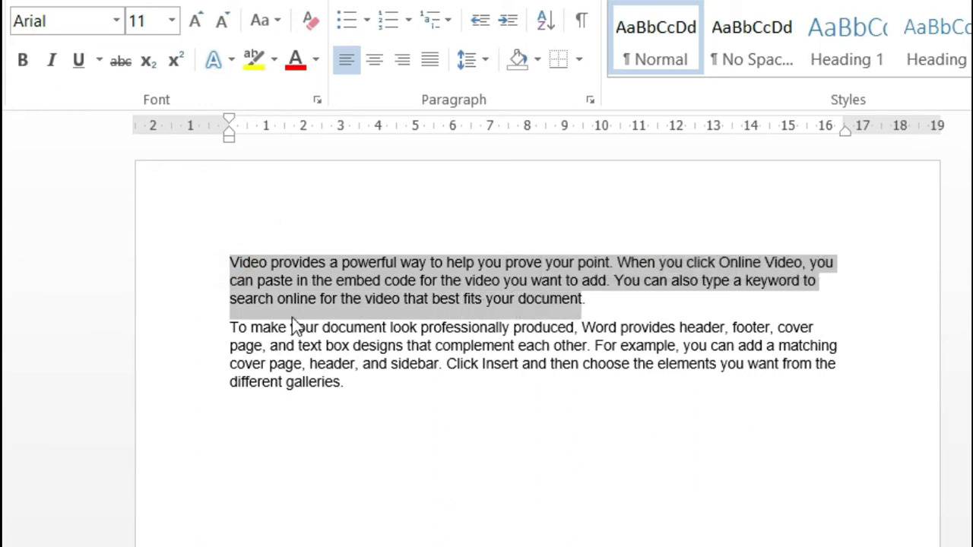
pyautogui.click(115, 23)
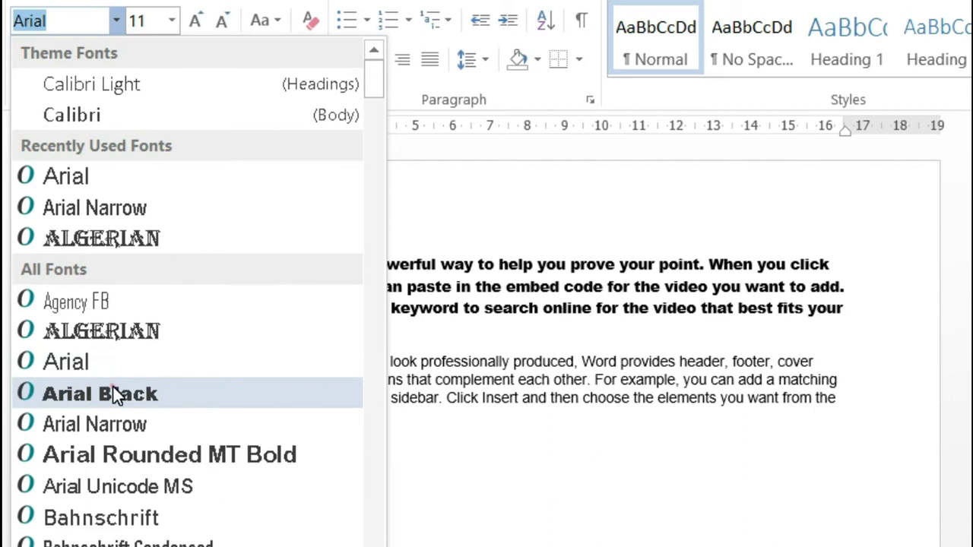
pyautogui.click(113, 393)
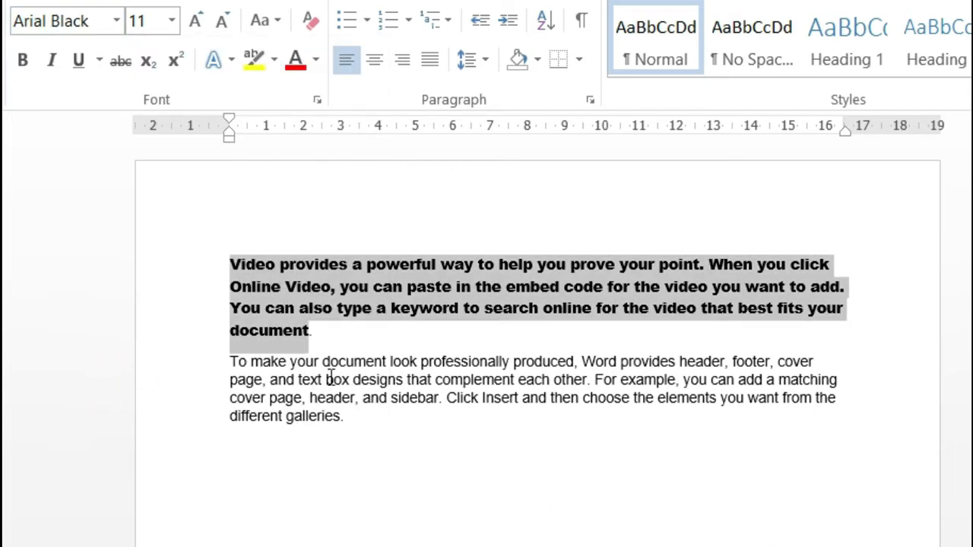
# - Choose font size 11 for the selected first paragraph
pyautogui.click(173, 26)
pyautogui.click(173, 24)
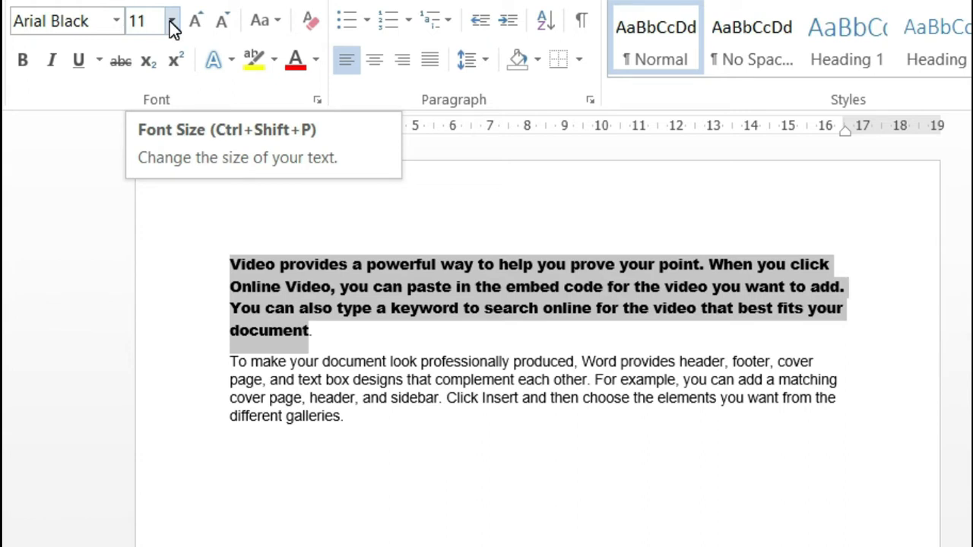
pyautogui.click(172, 24)
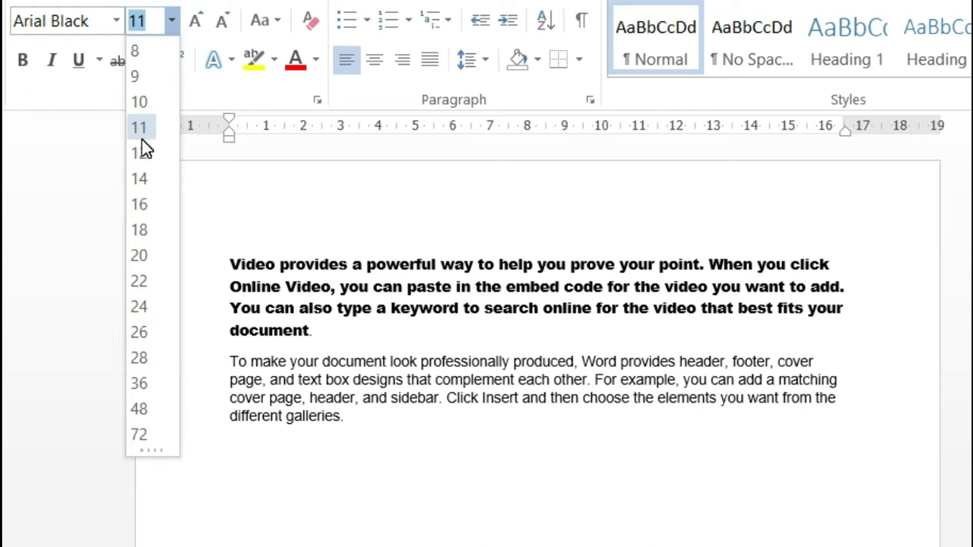
pyautogui.click(142, 141)
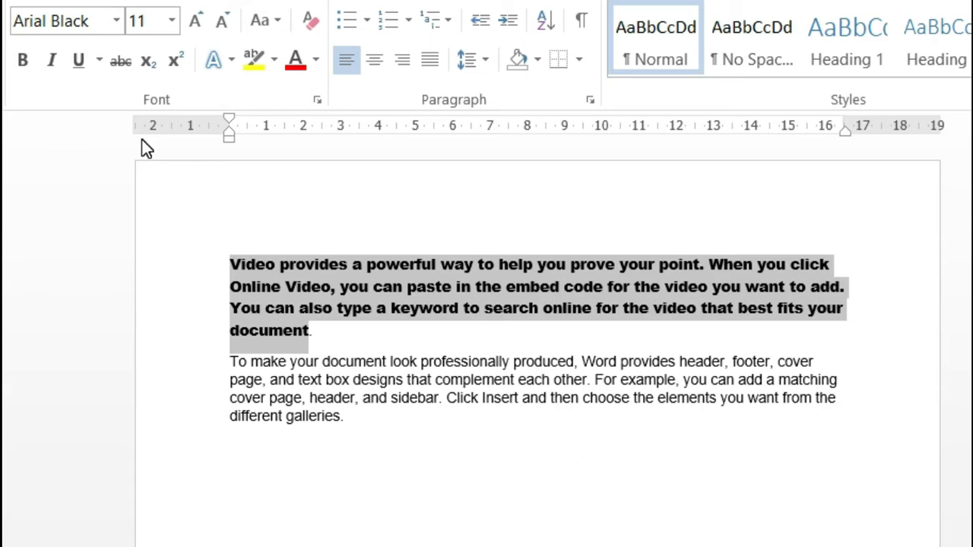
# - Apply bold, italic and underline formatting to the first paragraph
pyautogui.click(24, 60)
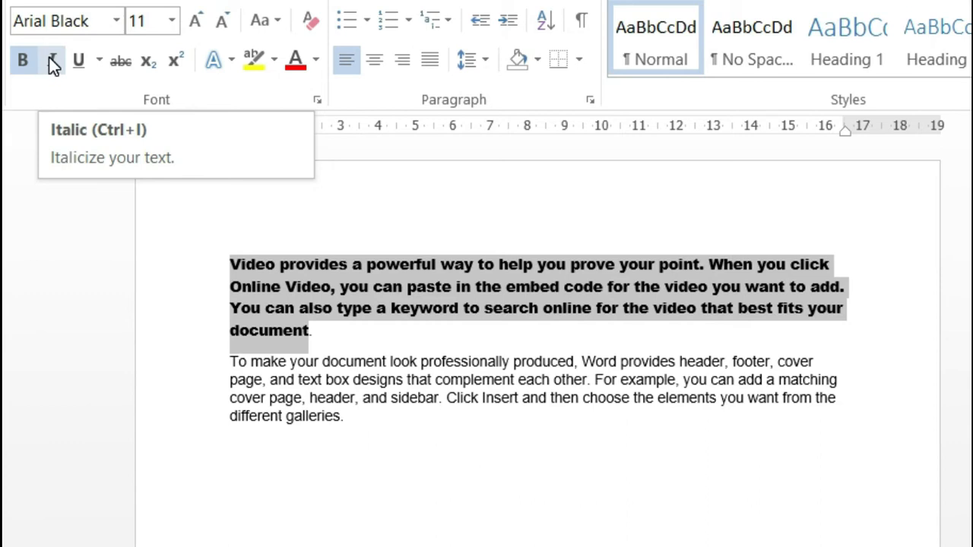
pyautogui.click(51, 59)
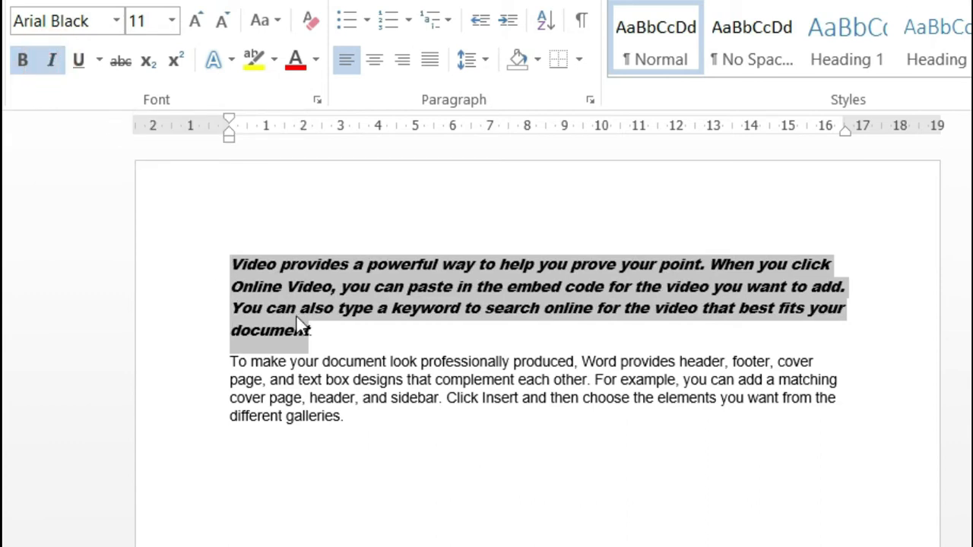
pyautogui.click(79, 60)
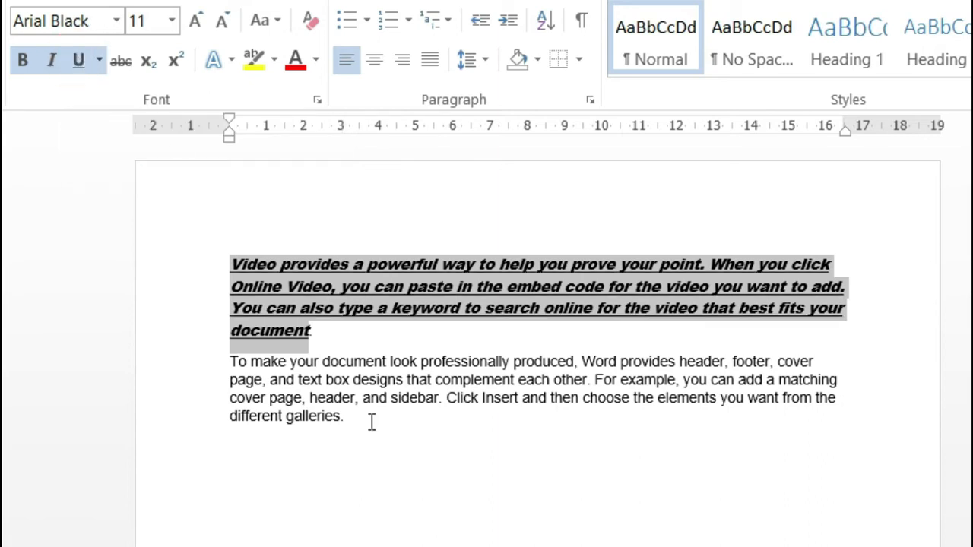
pyautogui.click(386, 454)
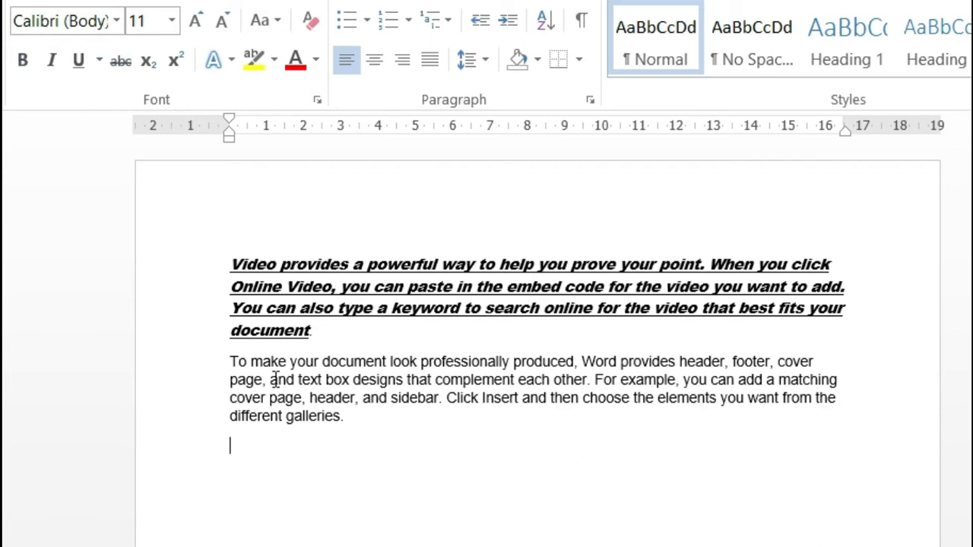
# - Apply strikethrough to "To make your document look professionally" at the start of the second paragraph
pyautogui.moveTo(225, 359); pyautogui.dragTo(406, 431)
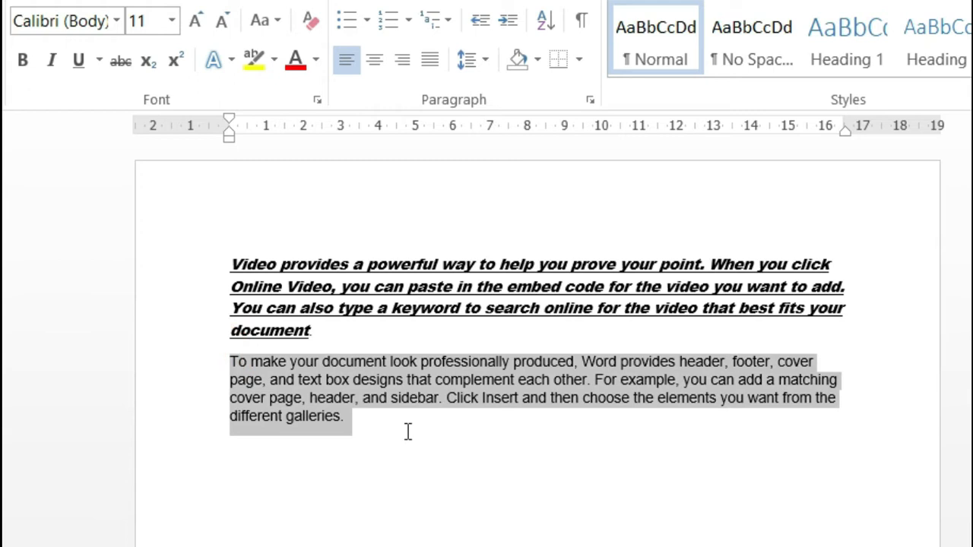
pyautogui.click(394, 452)
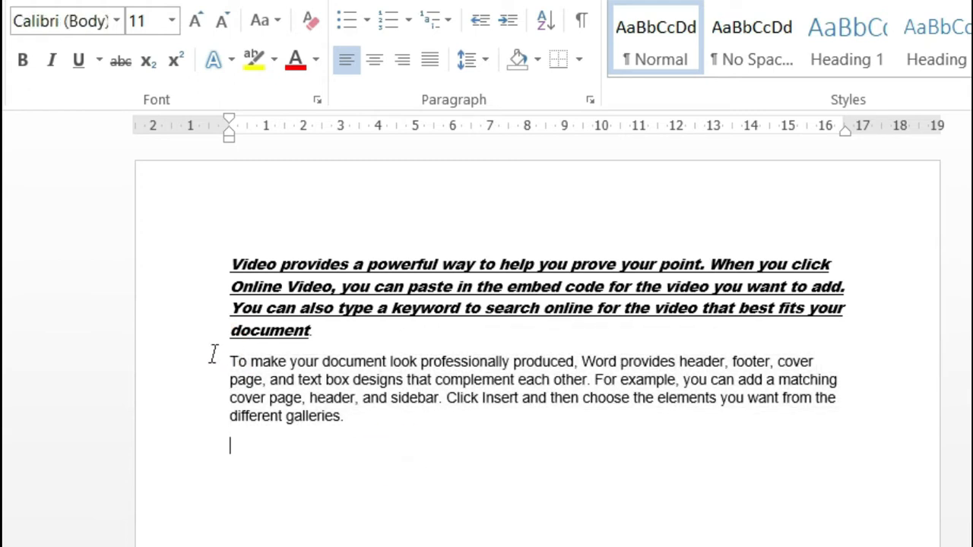
pyautogui.moveTo(229, 358); pyautogui.dragTo(511, 361)
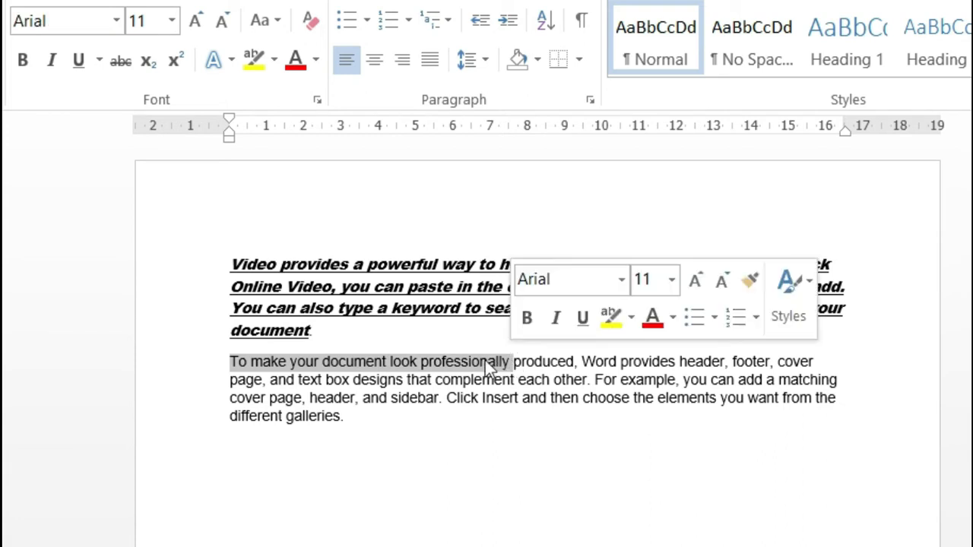
pyautogui.click(118, 61)
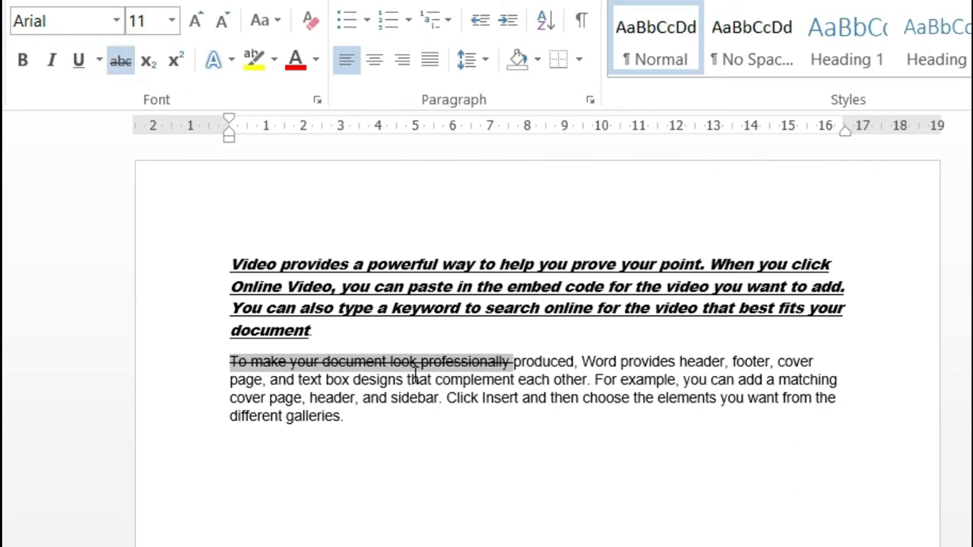
pyautogui.click(439, 439)
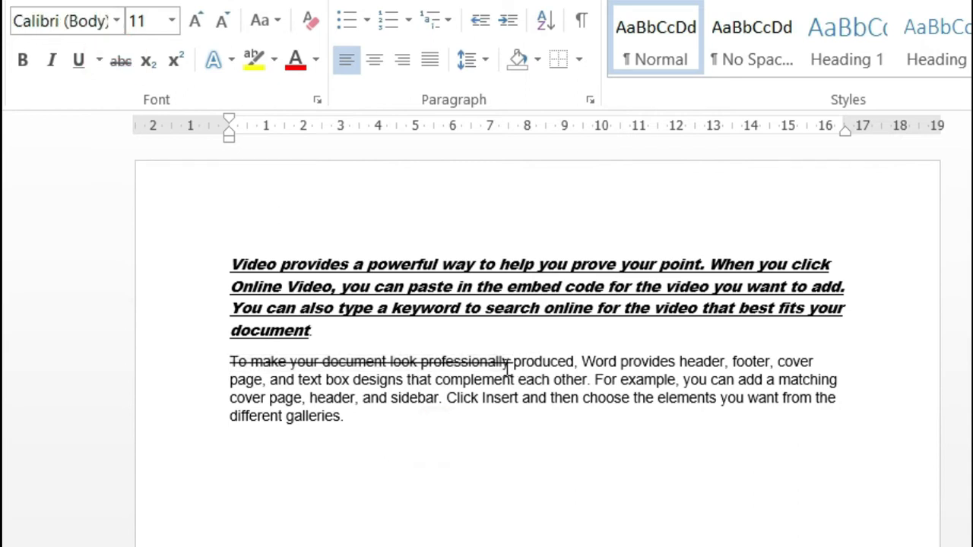
# - Increase the font size of the struck-through phrase "To make your document look professionally" to 22
pyautogui.moveTo(510, 360); pyautogui.dragTo(198, 365)
pyautogui.click(191, 23)
pyautogui.click(191, 22)
pyautogui.click(190, 23)
pyautogui.click(191, 22)
pyautogui.click(191, 23)
pyautogui.click(191, 23)
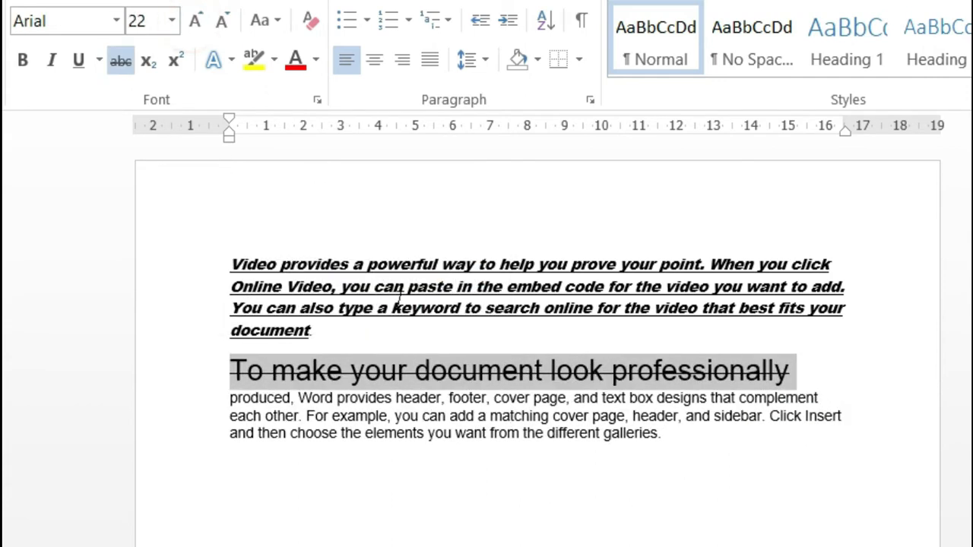
# - Add the text "B22" on the empty line below the second paragraph and enlarge it to size 80
pyautogui.click(535, 511)
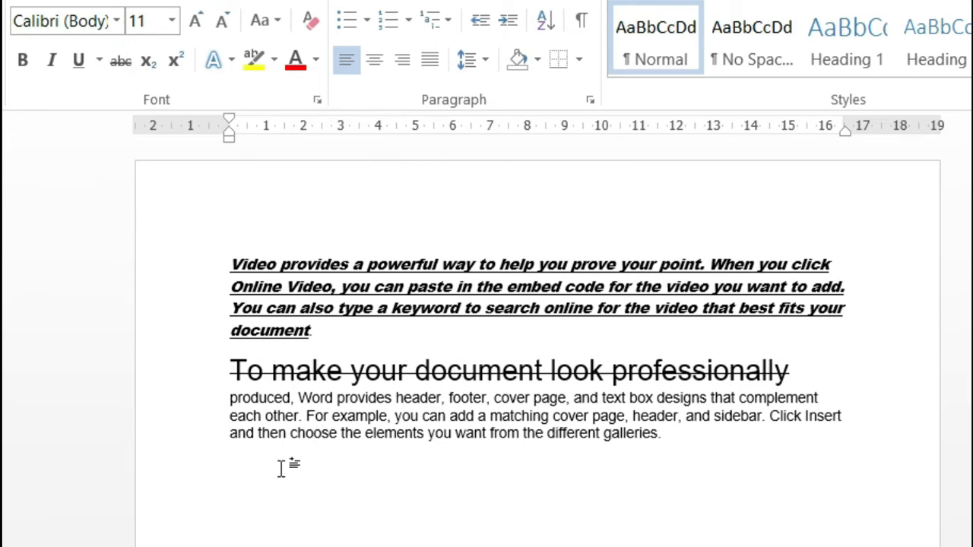
pyautogui.write('B22')
pyautogui.moveTo(267, 459); pyautogui.dragTo(201, 471)
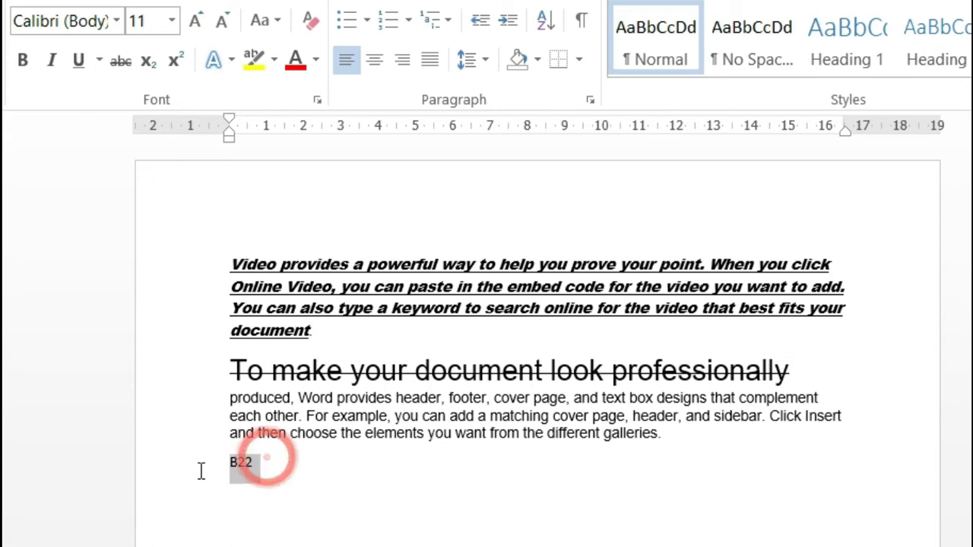
pyautogui.click(197, 21)
pyautogui.doubleClick(197, 21)
pyautogui.doubleClick(196, 21)
pyautogui.doubleClick(197, 21)
pyautogui.doubleClick(197, 21)
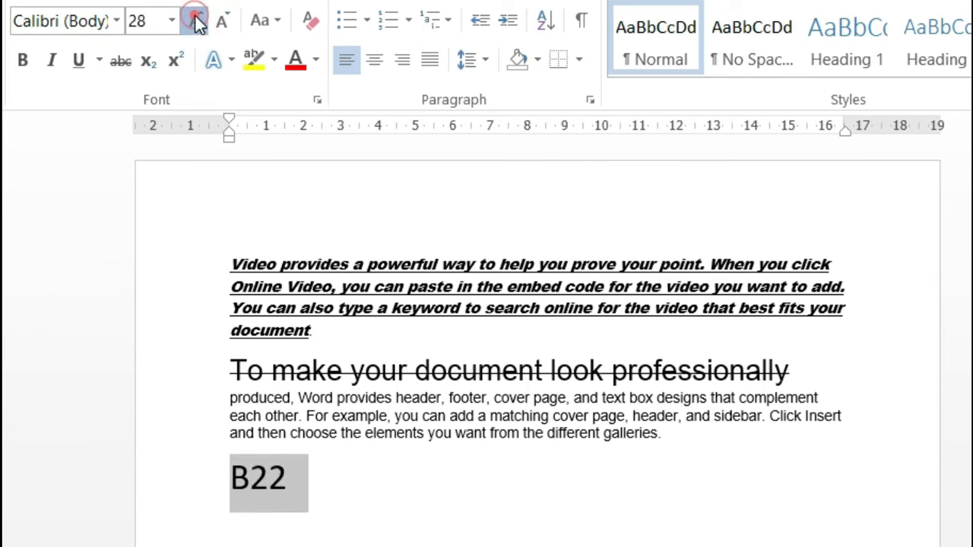
pyautogui.tripleClick(197, 21)
pyautogui.click(197, 21)
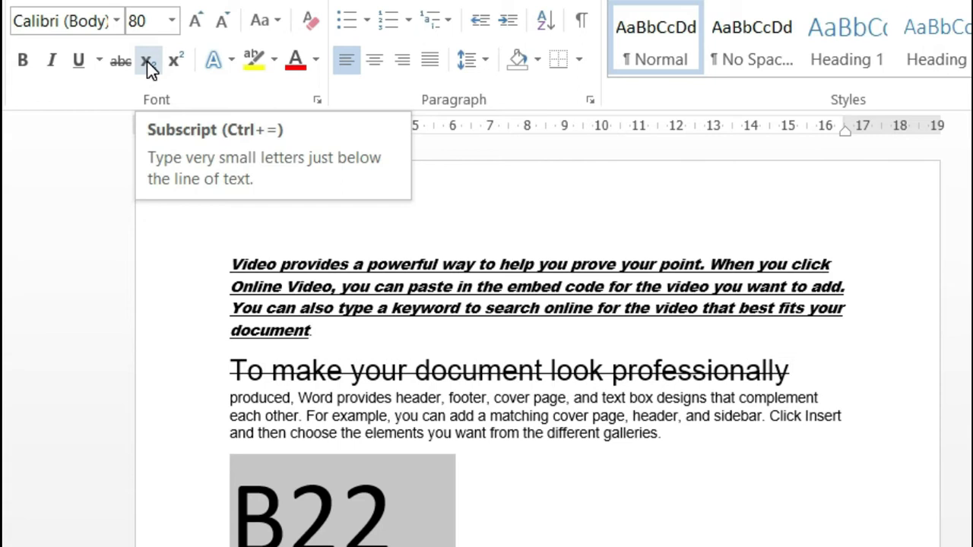
# - Format "B22" as subscript, trying normal and superscript formatting on the "22" before restoring its subscript
pyautogui.click(147, 61)
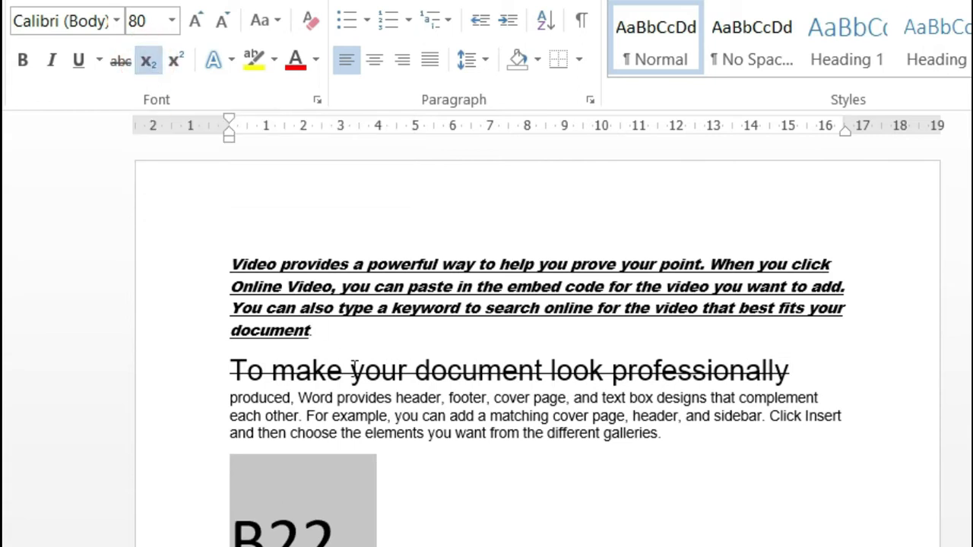
pyautogui.click(455, 534)
pyautogui.moveTo(360, 528); pyautogui.dragTo(275, 540)
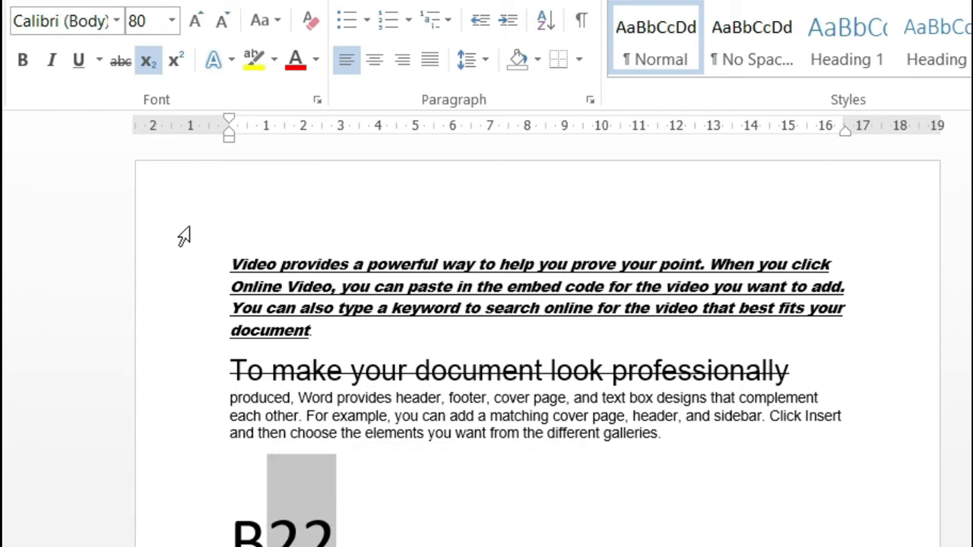
pyautogui.click(148, 61)
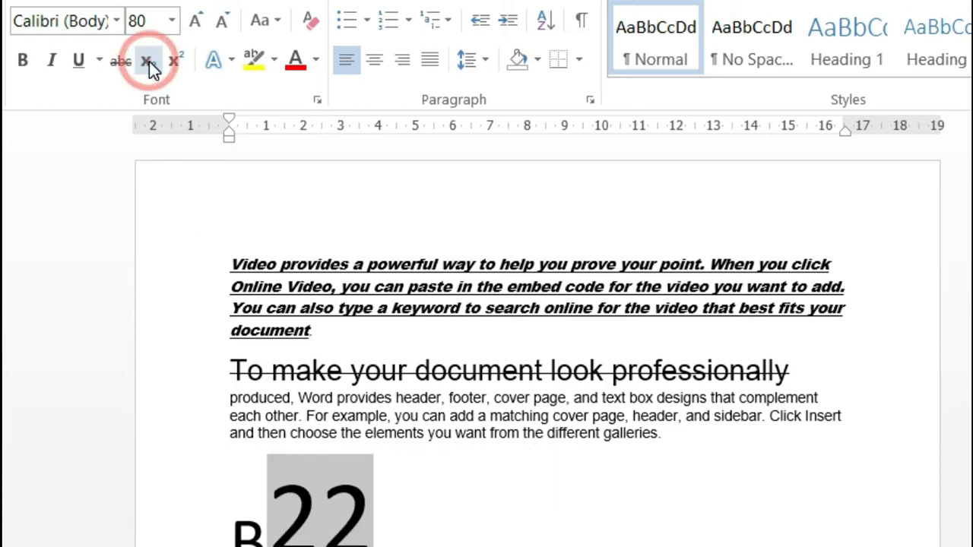
pyautogui.click(174, 60)
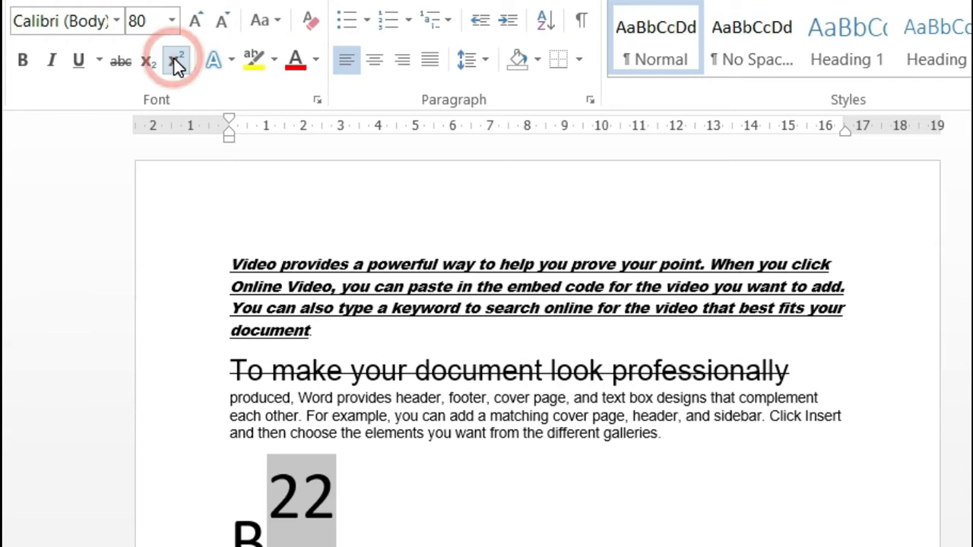
pyautogui.click(152, 68)
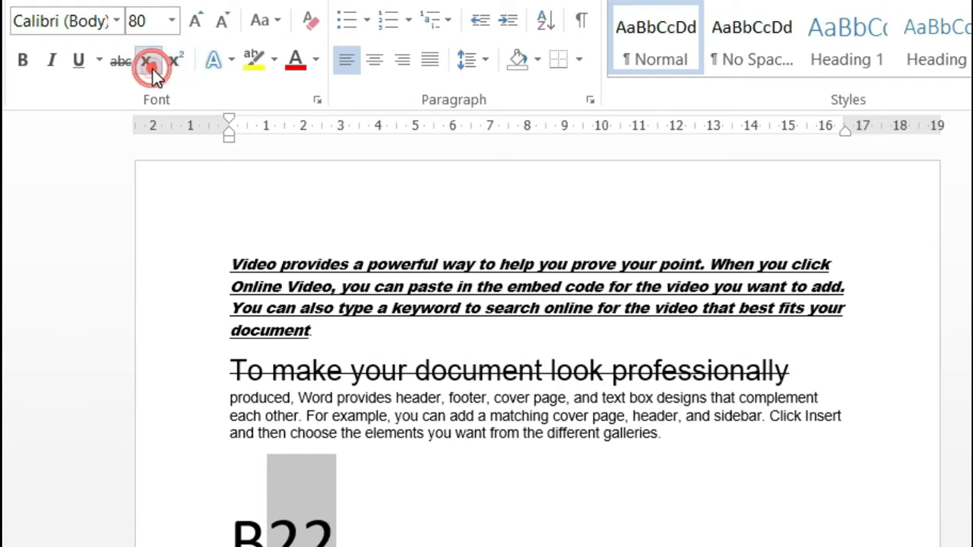
pyautogui.click(396, 537)
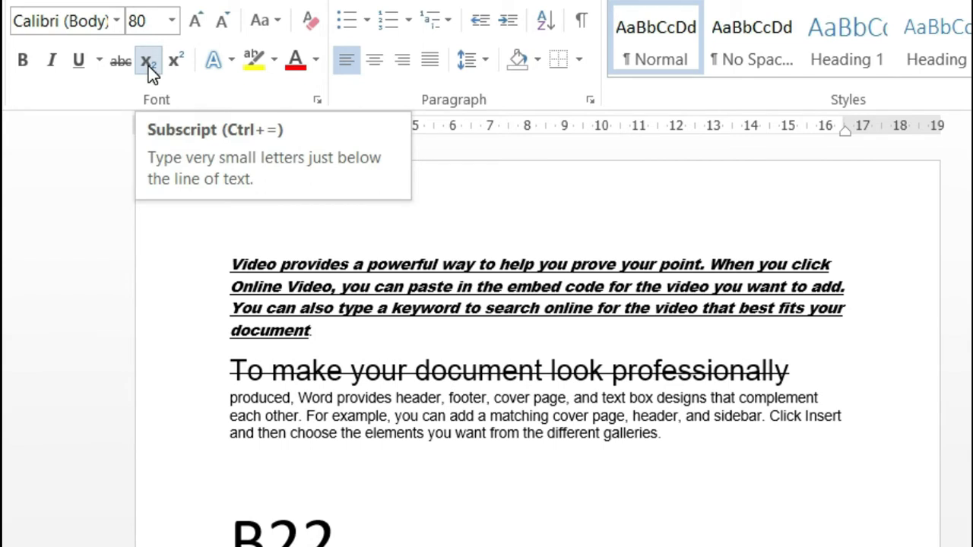
# - Format the "22" after the letter B as superscript
pyautogui.click(175, 63)
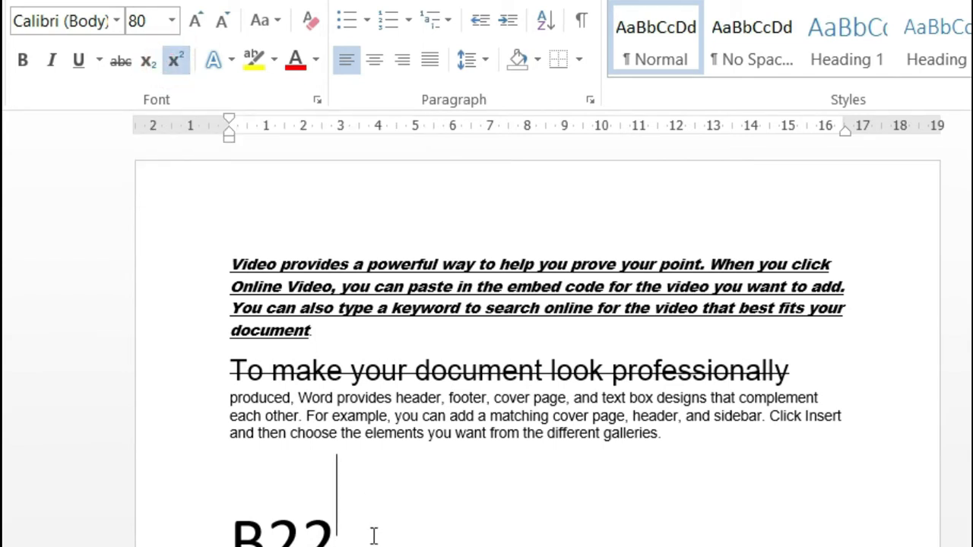
pyautogui.moveTo(343, 530); pyautogui.dragTo(280, 538)
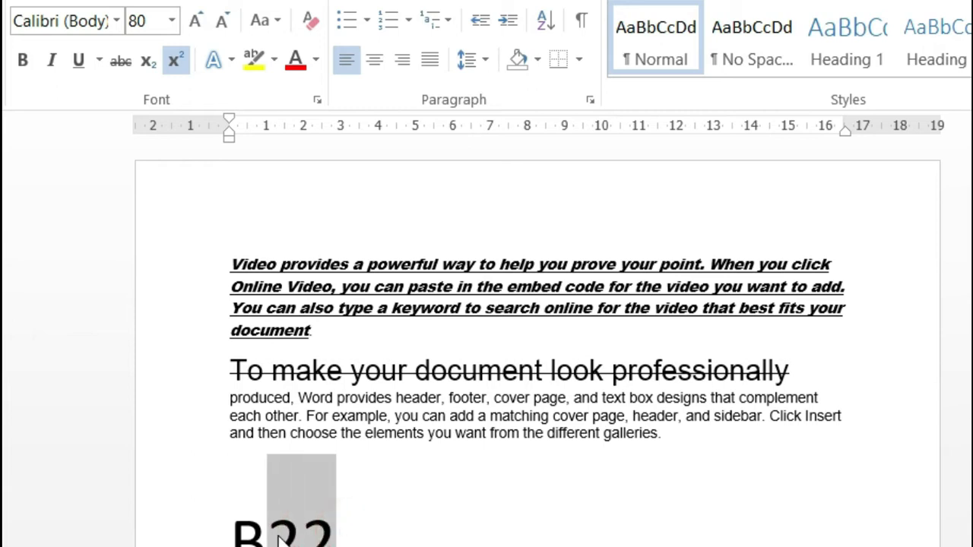
pyautogui.click(173, 62)
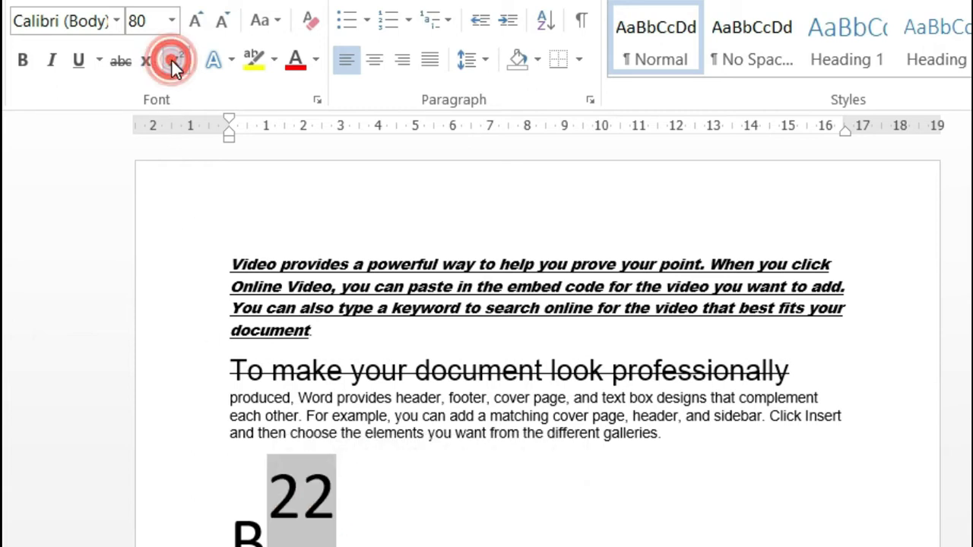
pyautogui.click(391, 535)
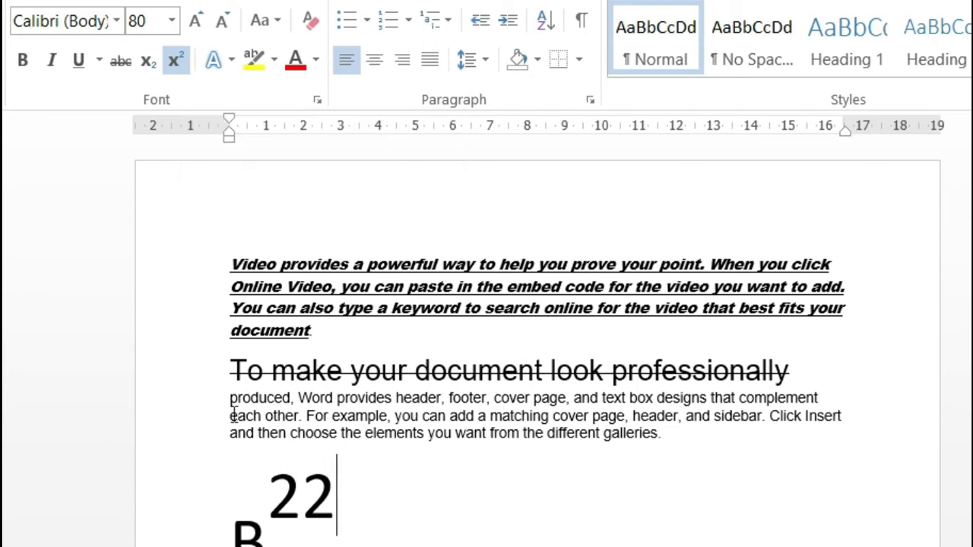
# - Increase the font size of "each other. For example" in the second paragraph to 28
pyautogui.moveTo(225, 413); pyautogui.dragTo(388, 430)
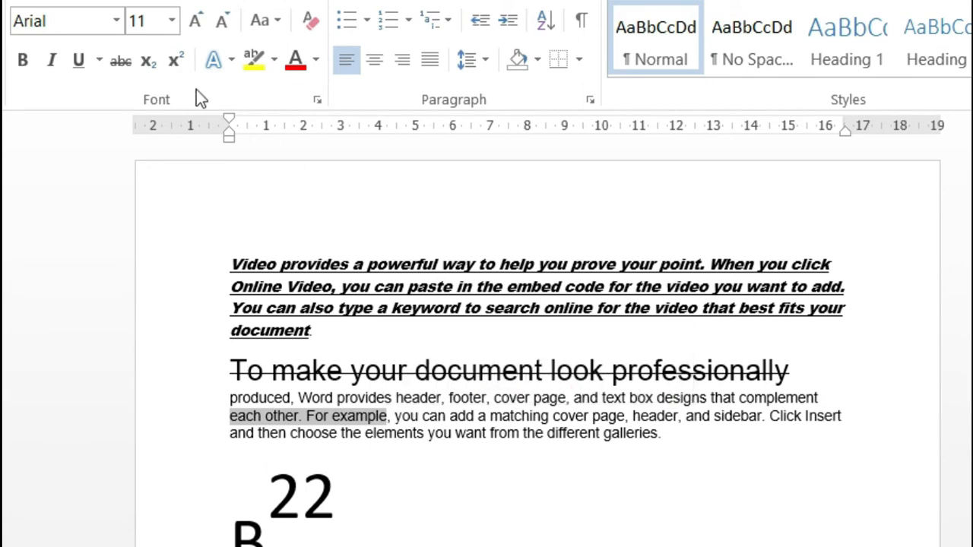
pyautogui.click(196, 23)
pyautogui.click(196, 23)
pyautogui.click(196, 23)
pyautogui.click(196, 23)
pyautogui.click(196, 23)
pyautogui.click(196, 23)
pyautogui.click(196, 23)
pyautogui.click(196, 23)
pyautogui.click(196, 23)
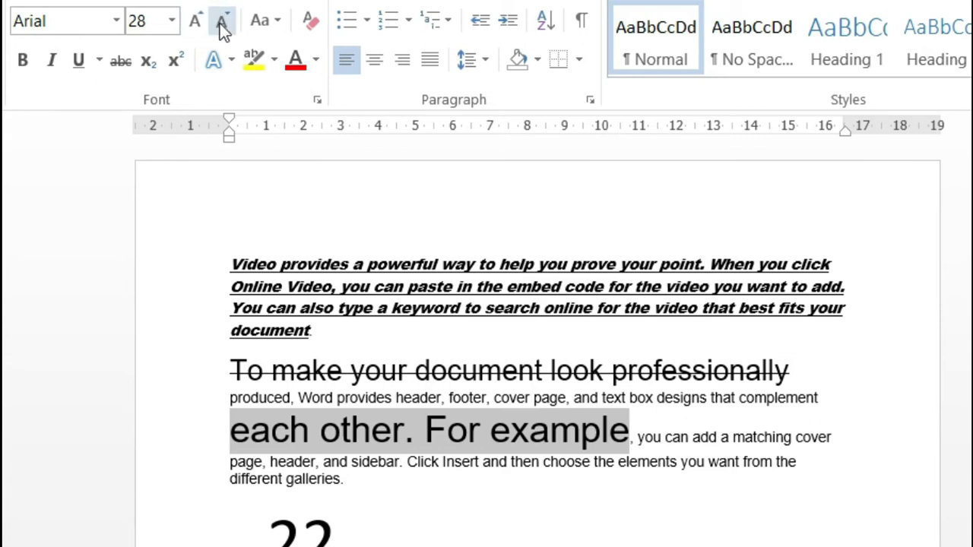
# - Reduce the font size of "each other. For example" to 14
pyautogui.click(220, 23)
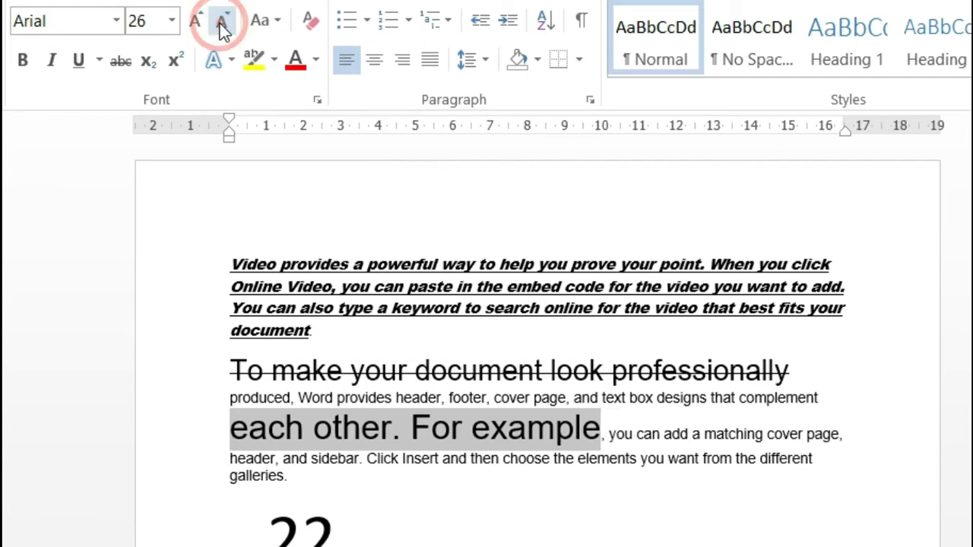
pyautogui.click(220, 24)
pyautogui.click(219, 23)
pyautogui.click(220, 24)
pyautogui.click(219, 24)
pyautogui.click(220, 24)
pyautogui.click(220, 24)
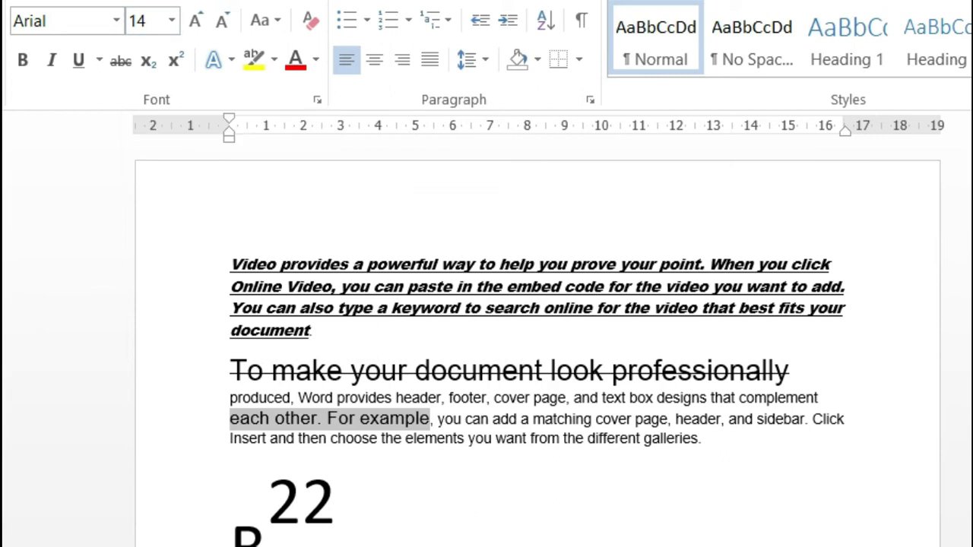
# - Insert a paragraph break between the "B" and the "22" to move the number onto its own line
pyautogui.click(268, 527)
pyautogui.press('Return')
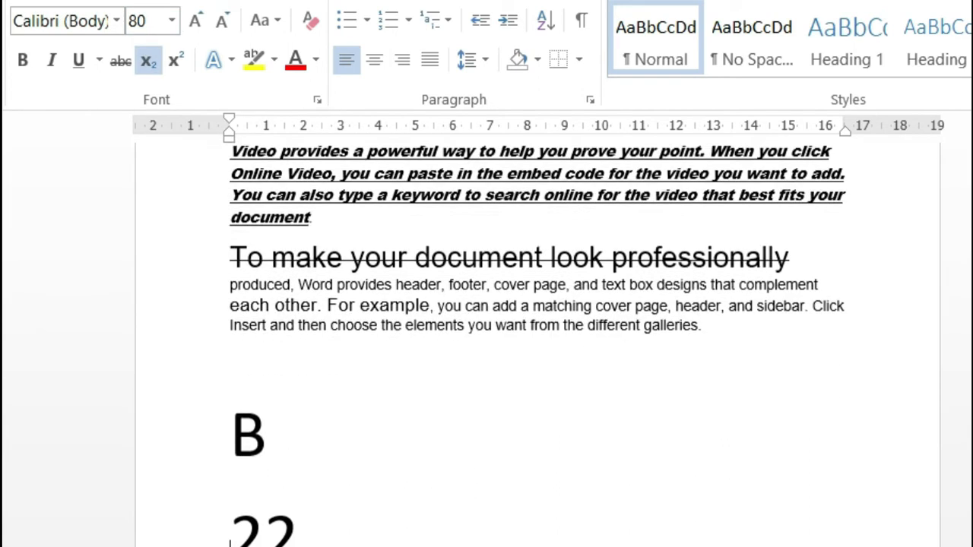
# - Delete the "22" and its blank line below the letter B
pyautogui.press('Return')
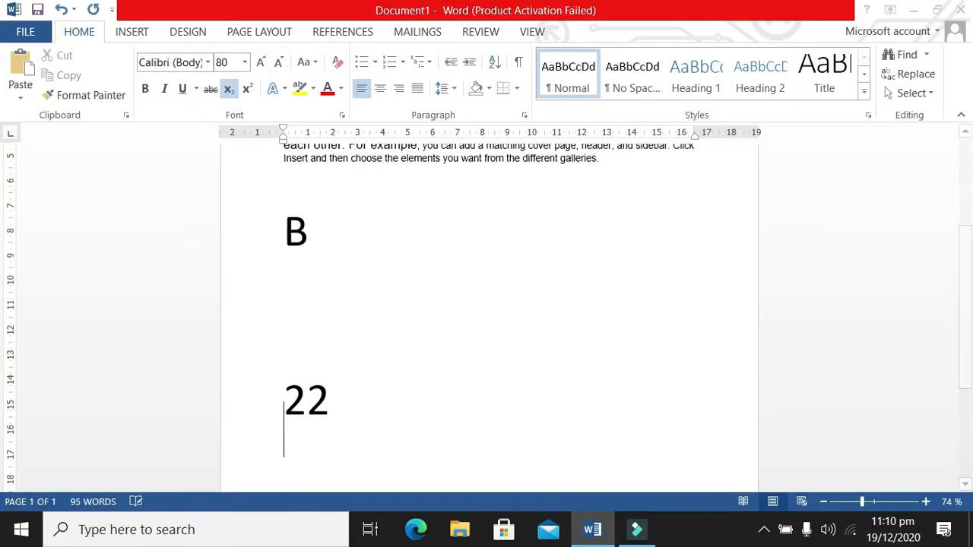
pyautogui.click(350, 386)
pyautogui.press('BackSpace')
pyautogui.press('BackSpace')
pyautogui.press('BackSpace')
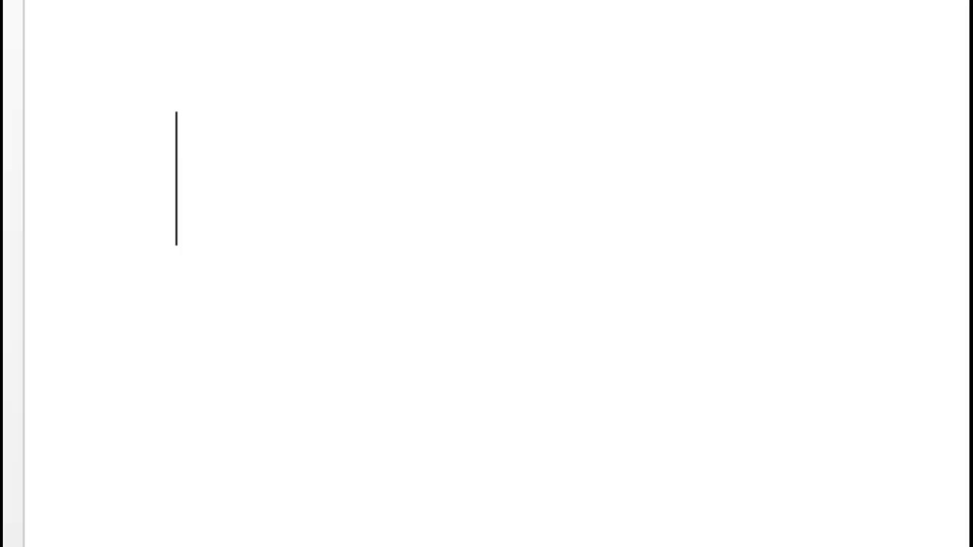
# - Generate sample paragraphs below the letter B with =rAND()
pyautogui.write('=')
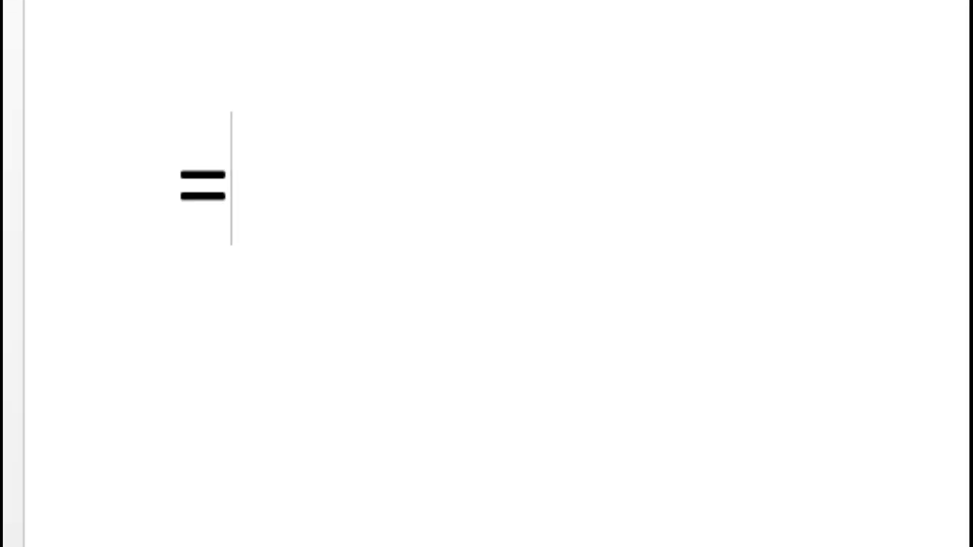
pyautogui.write('r')
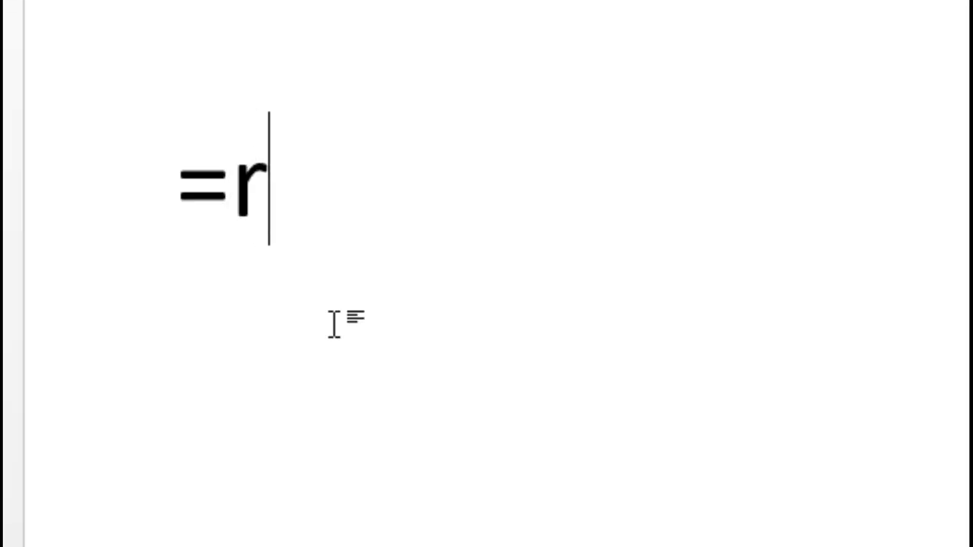
pyautogui.write('AND')
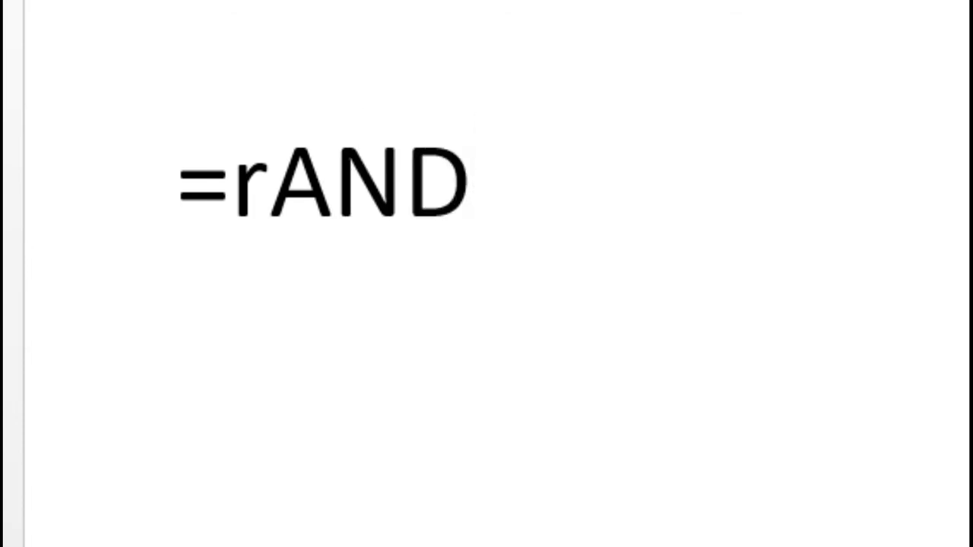
pyautogui.write('()')
pyautogui.press('Return')
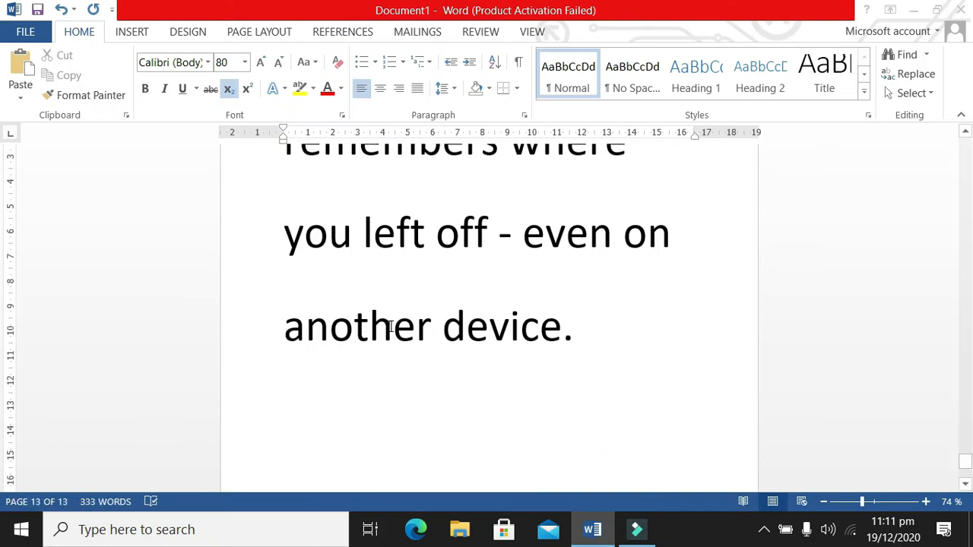
# - Shrink the font of the whole document until the generated paragraphs are at size 28
pyautogui.tripleClick(279, 66)
pyautogui.tripleClick(279, 66)
pyautogui.tripleClick(278, 66)
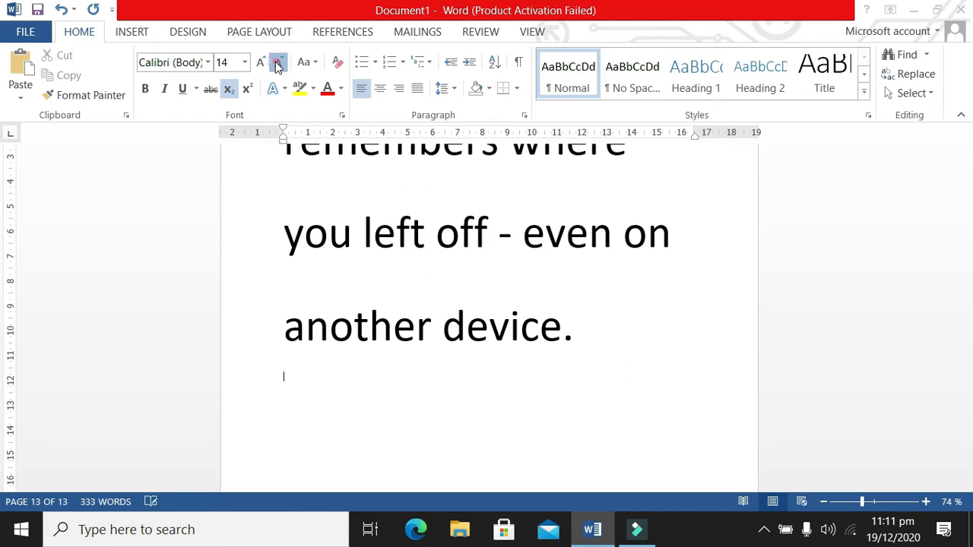
pyautogui.click(278, 66)
pyautogui.hotkey('ctrl', 'a')
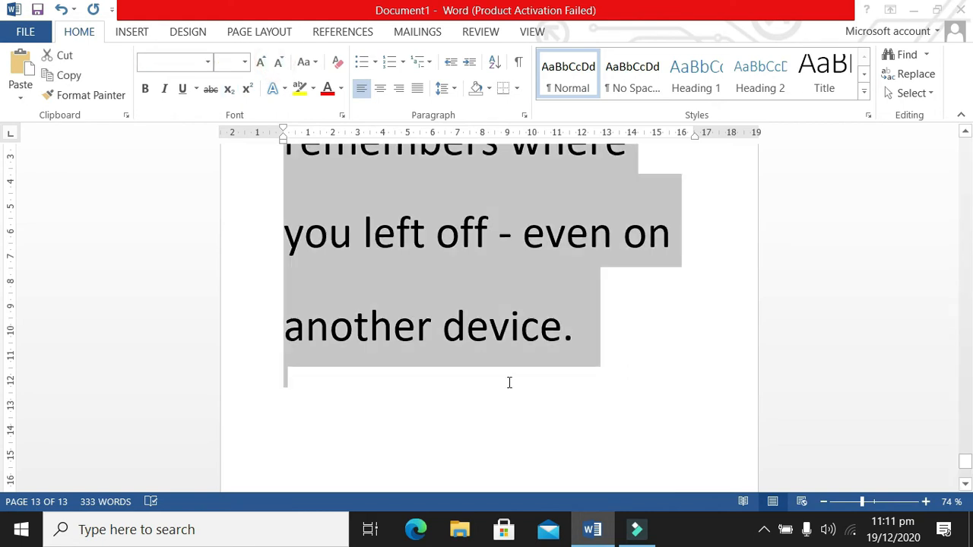
pyautogui.click(278, 66)
pyautogui.click(278, 66)
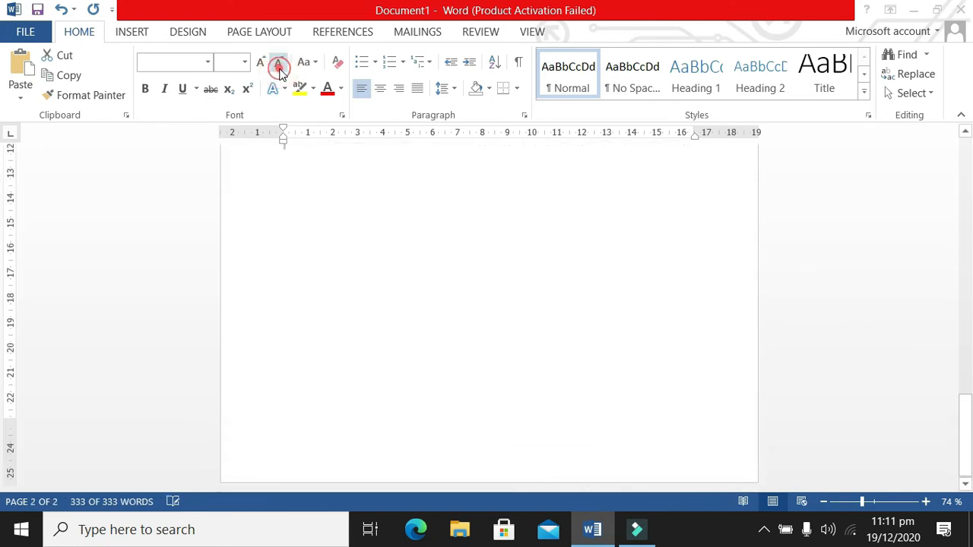
pyautogui.click(278, 64)
pyautogui.click(261, 62)
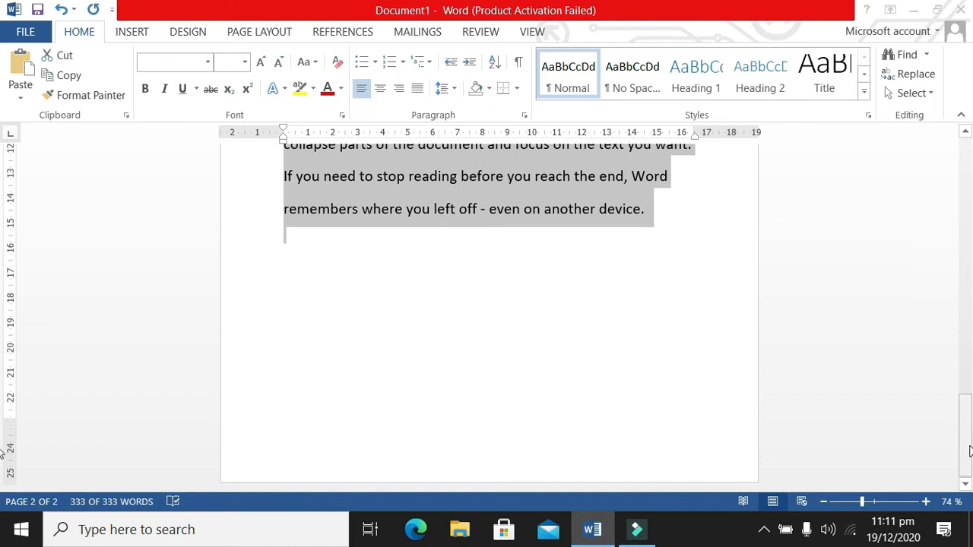
pyautogui.moveTo(966, 445); pyautogui.dragTo(961, 359)
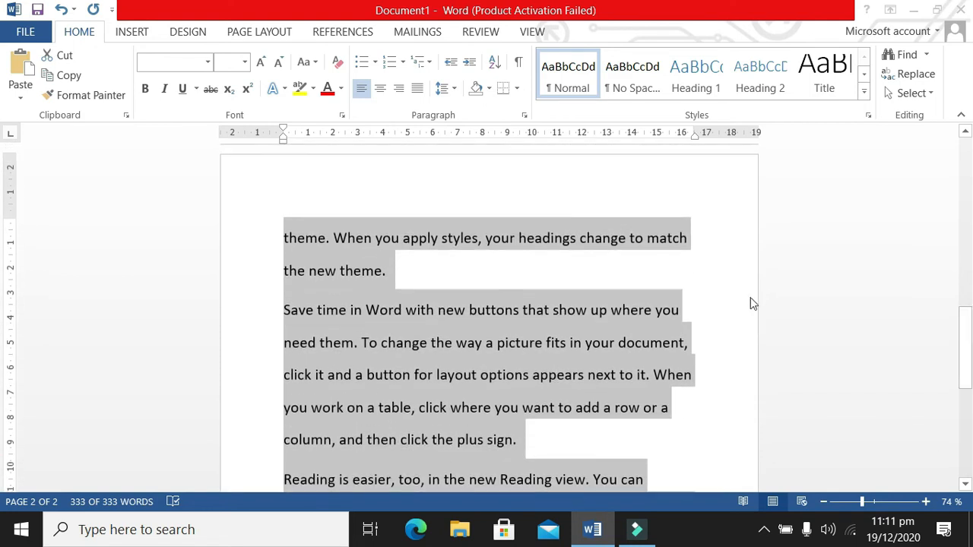
pyautogui.click(728, 312)
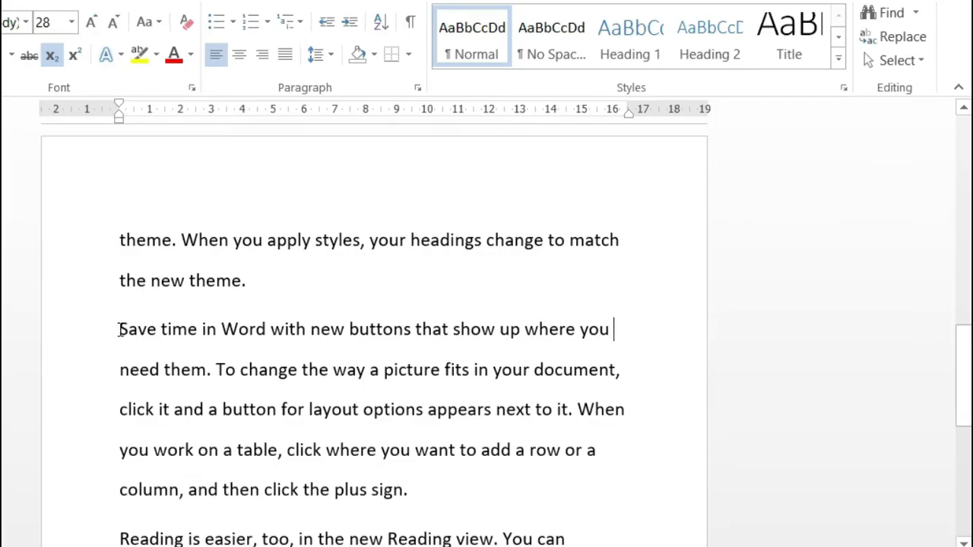
# - Highlight "Save time in Word with new buttons that show up where you need them" in yellow
pyautogui.moveTo(116, 329); pyautogui.dragTo(205, 375)
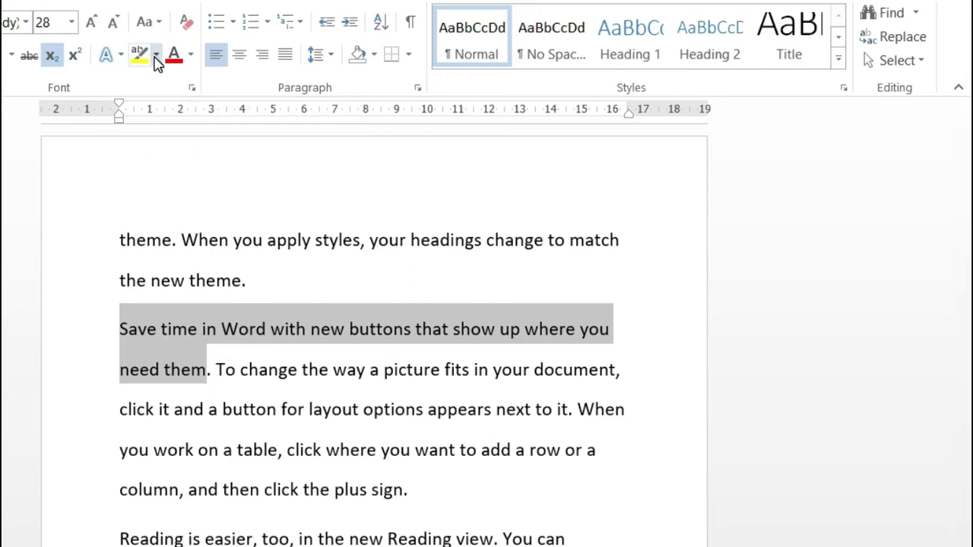
pyautogui.click(155, 59)
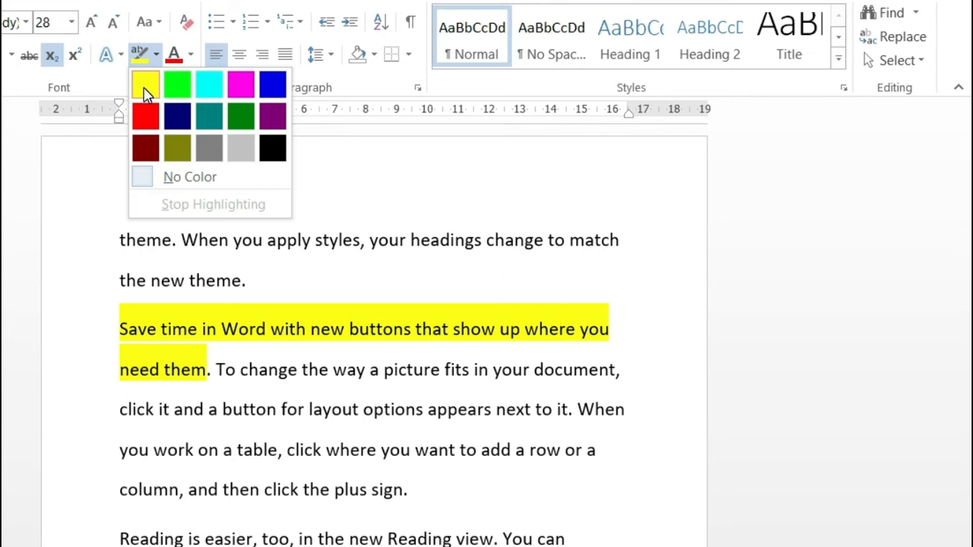
pyautogui.click(143, 86)
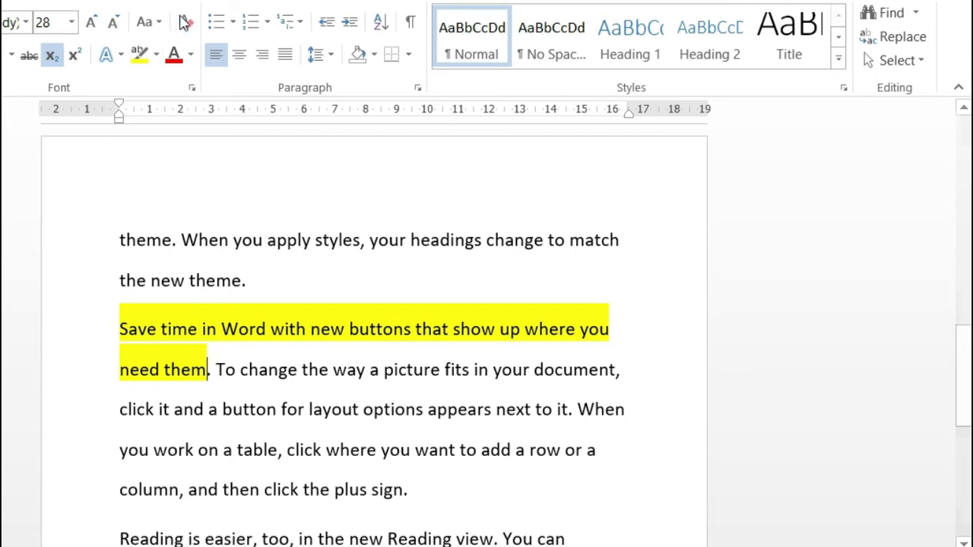
# - Set the font colour of "To change the way a picture fits in your document, click it and a button" to Red
pyautogui.click(191, 56)
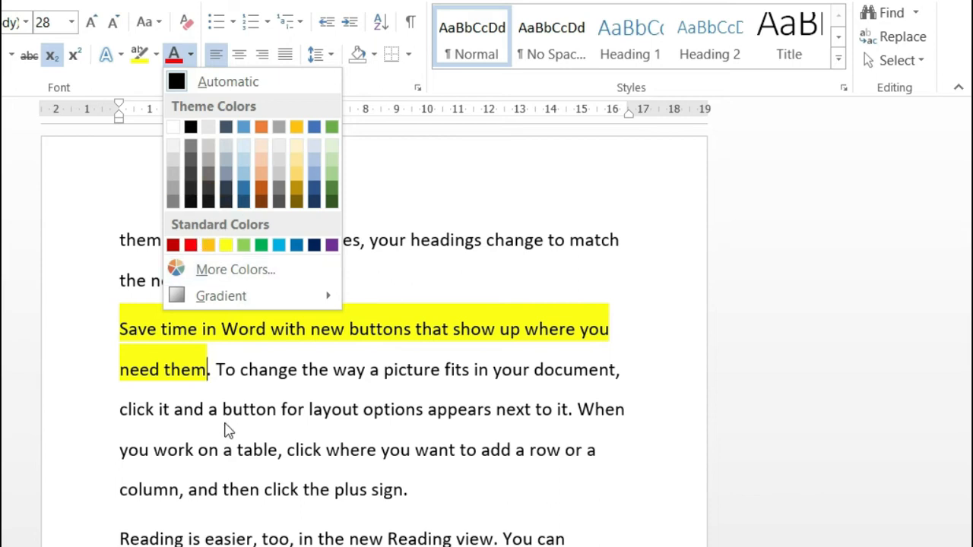
pyautogui.click(217, 370)
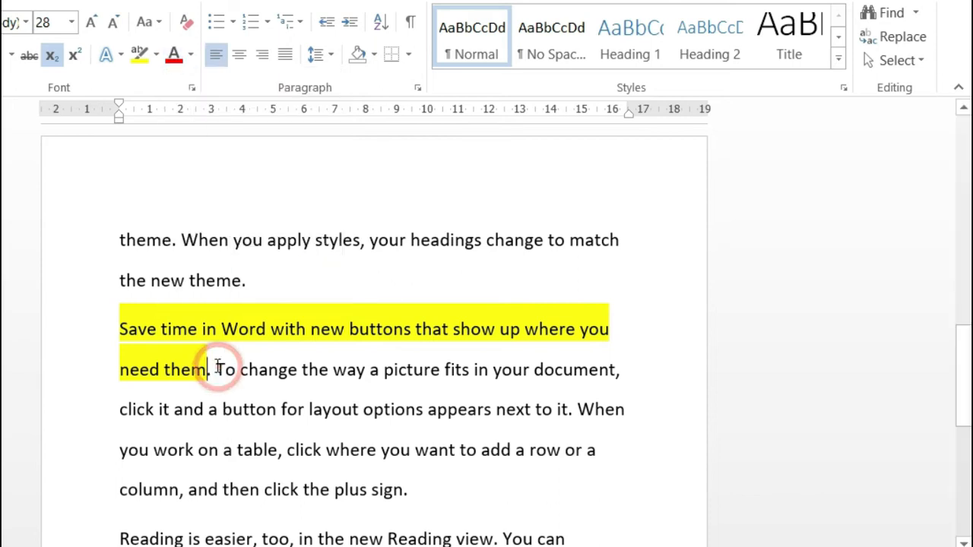
pyautogui.moveTo(218, 370); pyautogui.dragTo(281, 410)
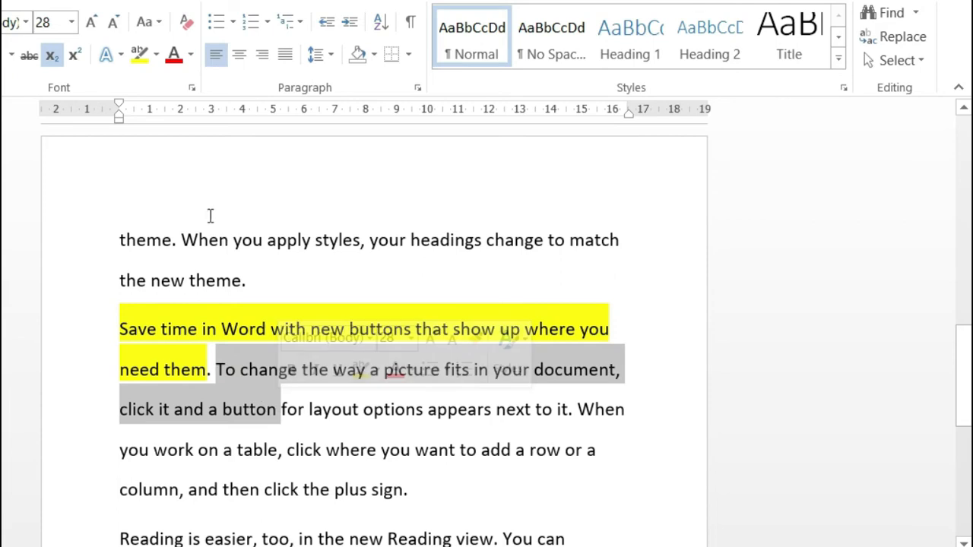
pyautogui.click(190, 57)
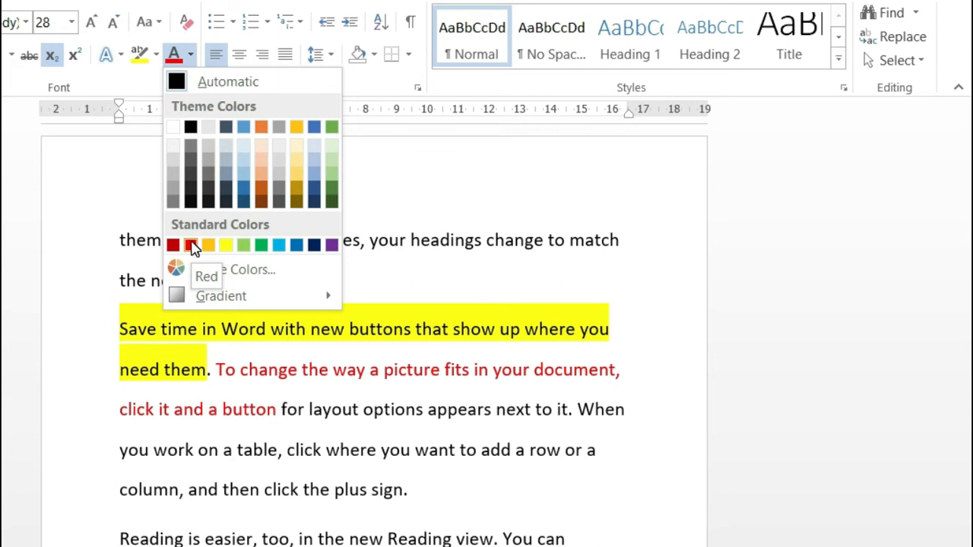
pyautogui.click(190, 246)
pyautogui.click(319, 279)
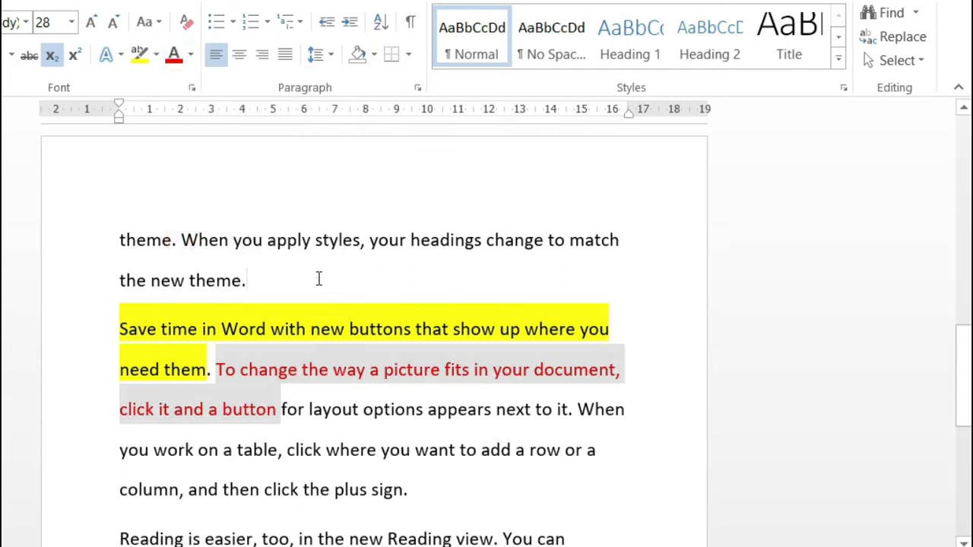
# - Clear all formatting from the red text "To change the way a picture fits in your document, click it and a button"
pyautogui.click(220, 371)
pyautogui.moveTo(220, 371); pyautogui.dragTo(261, 403)
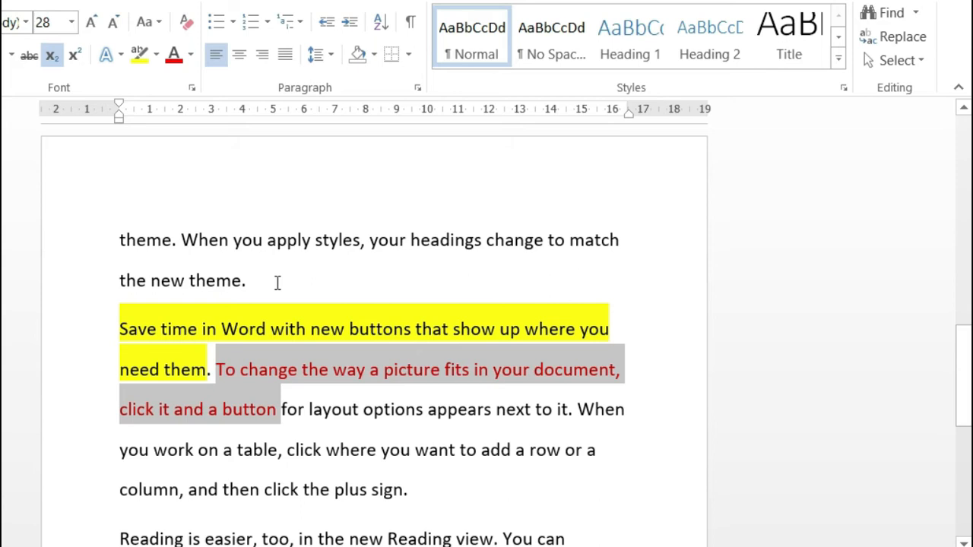
pyautogui.click(189, 23)
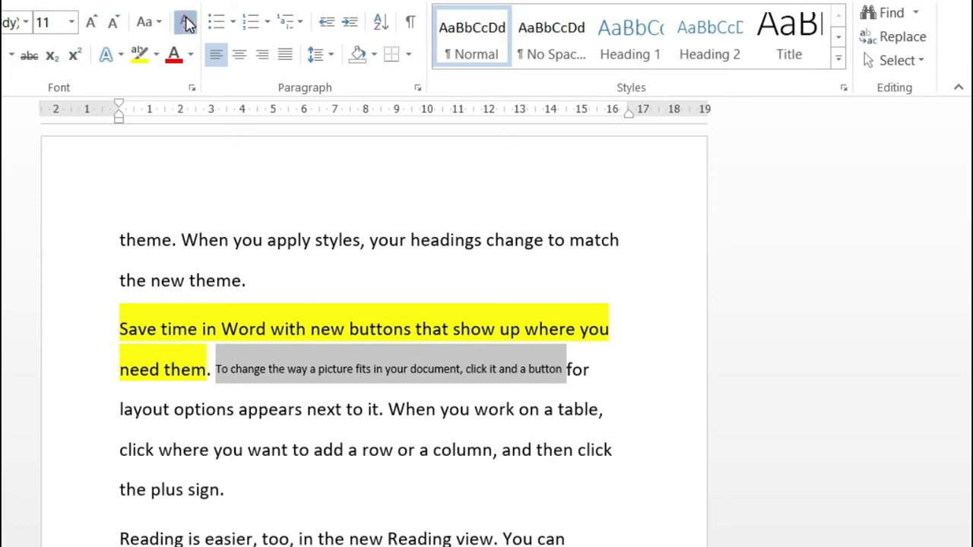
pyautogui.click(189, 23)
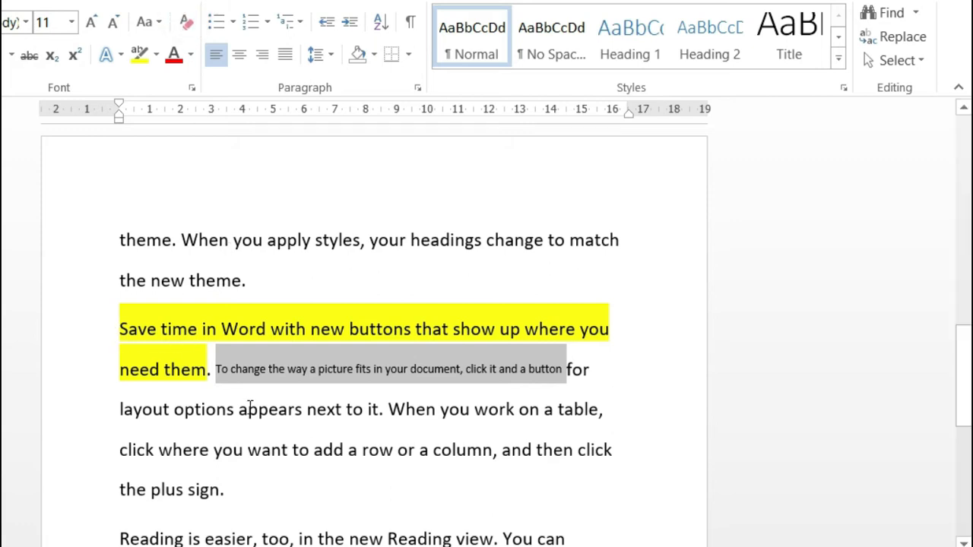
# - Clear all formatting from the entire document
pyautogui.hotkey('ctrl', 'a')
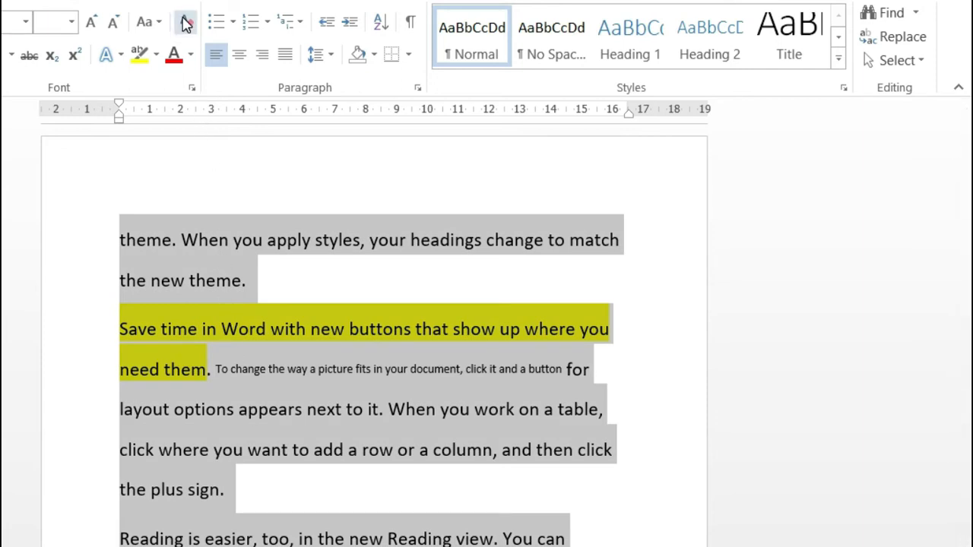
pyautogui.click(187, 21)
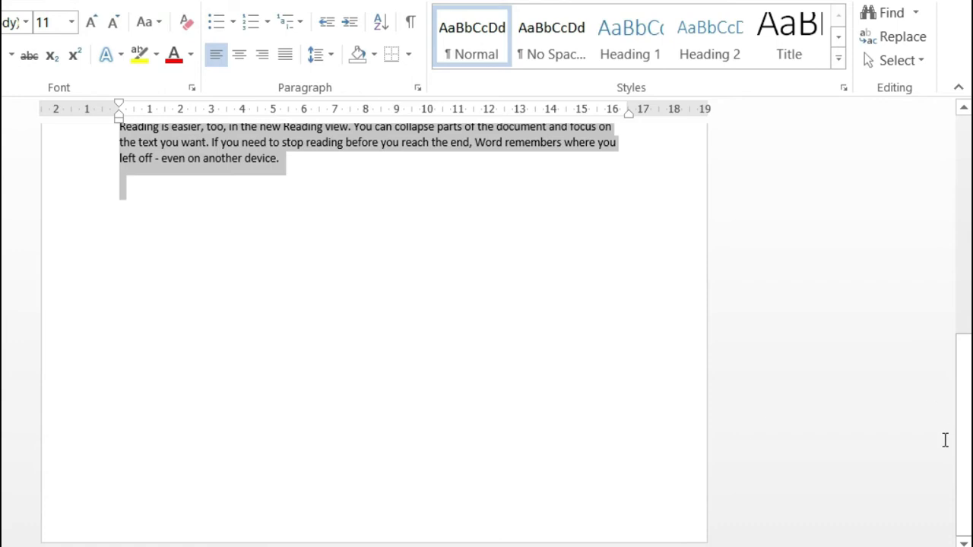
pyautogui.moveTo(965, 447); pyautogui.dragTo(963, 210)
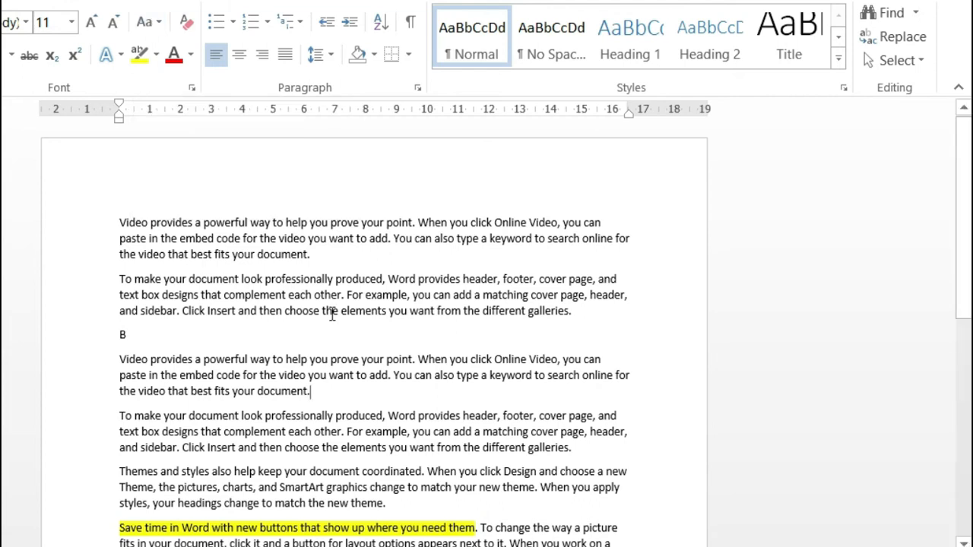
# - Change the case of the first paragraph, "Video provides a powerful way", to UPPERCASE
pyautogui.moveTo(114, 220); pyautogui.dragTo(319, 254)
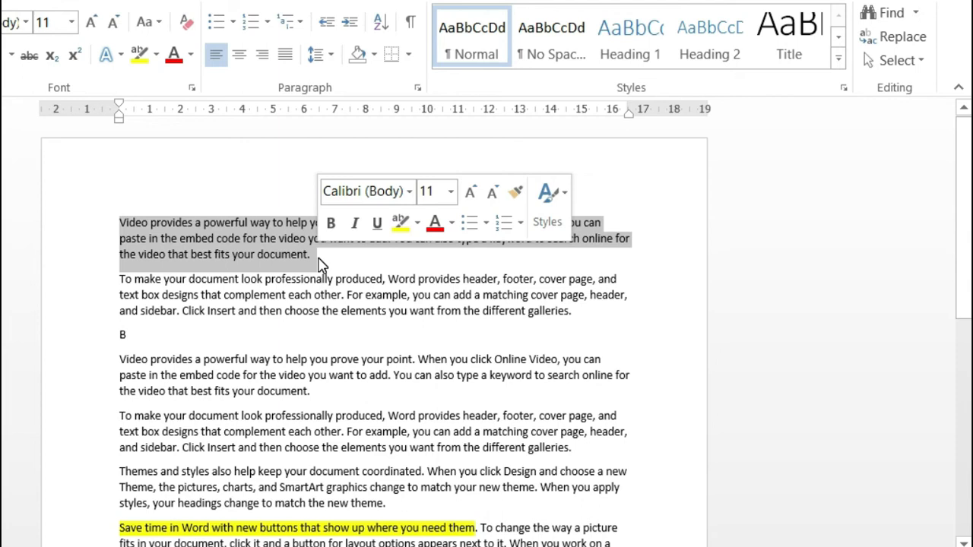
pyautogui.click(158, 24)
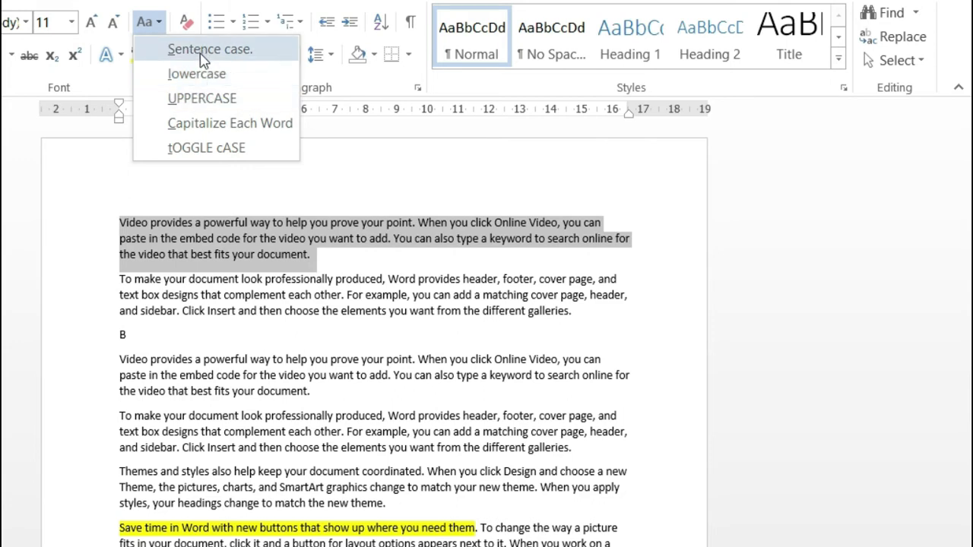
pyautogui.click(202, 98)
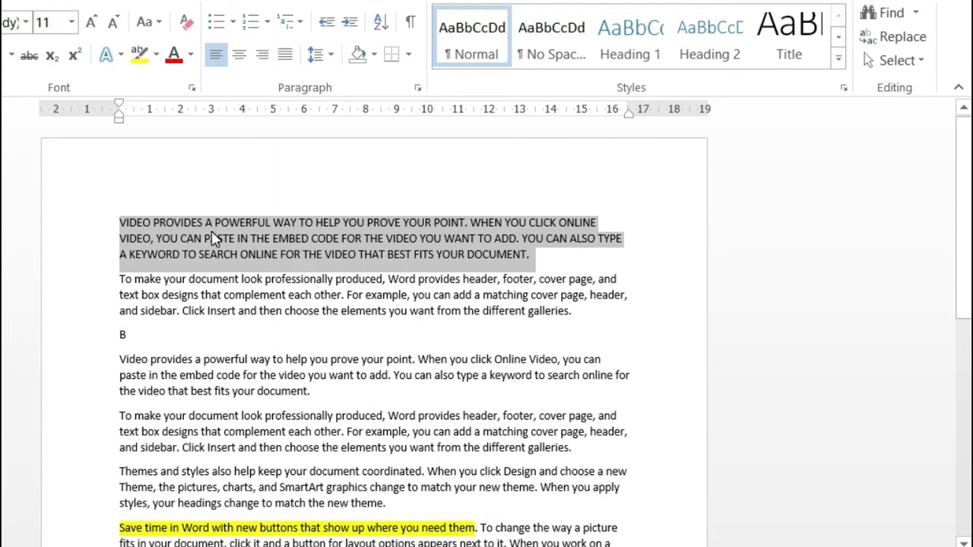
# - Apply Capitalize Each Word to the second paragraph and the "B" line below it
pyautogui.moveTo(119, 279); pyautogui.dragTo(564, 332)
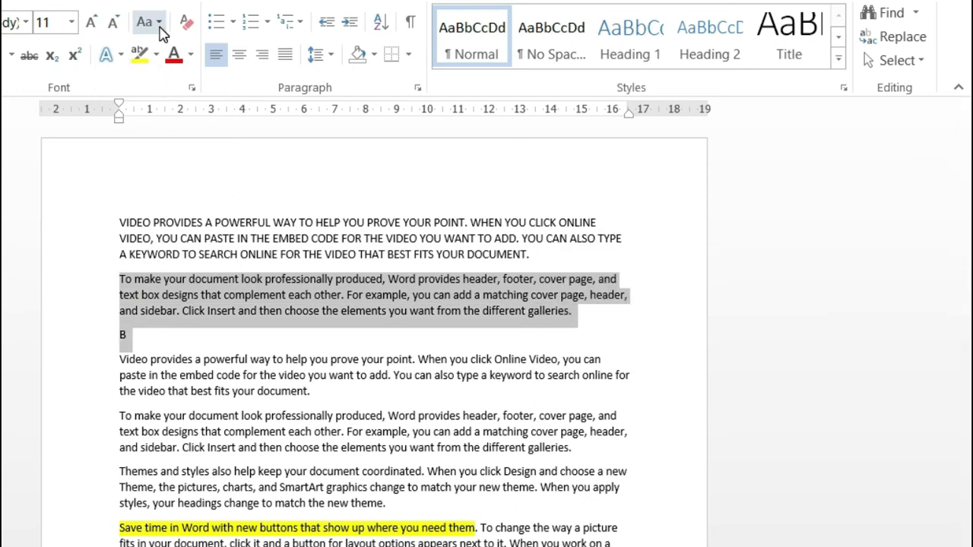
pyautogui.click(148, 22)
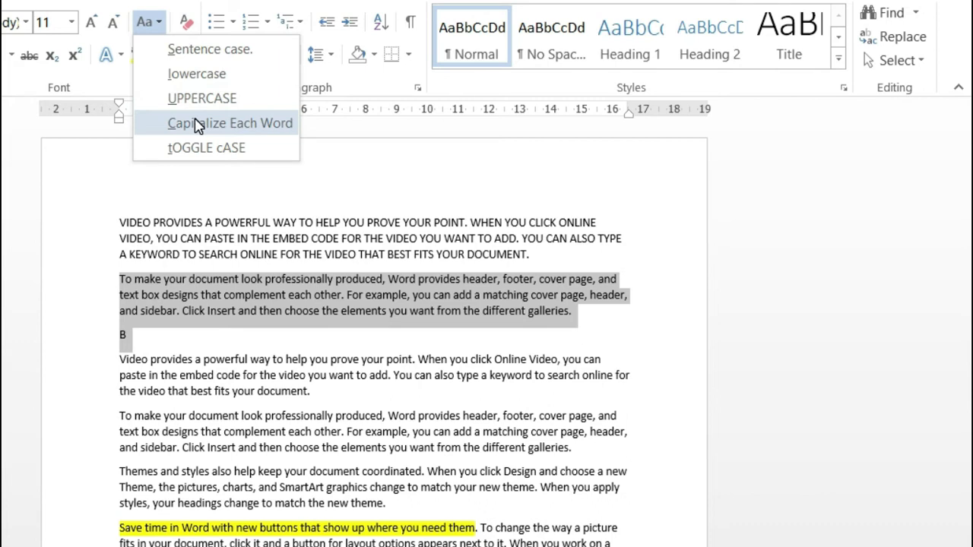
pyautogui.click(196, 125)
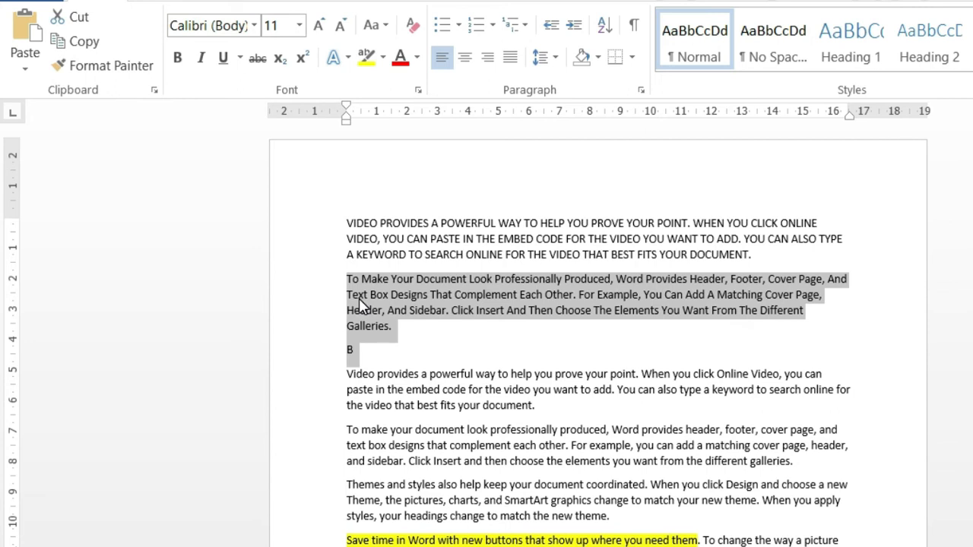
# - Cut the uppercase paragraph, the capitalized paragraph and the "B" line from the start of the document
pyautogui.click(407, 348)
pyautogui.moveTo(341, 212); pyautogui.dragTo(389, 344)
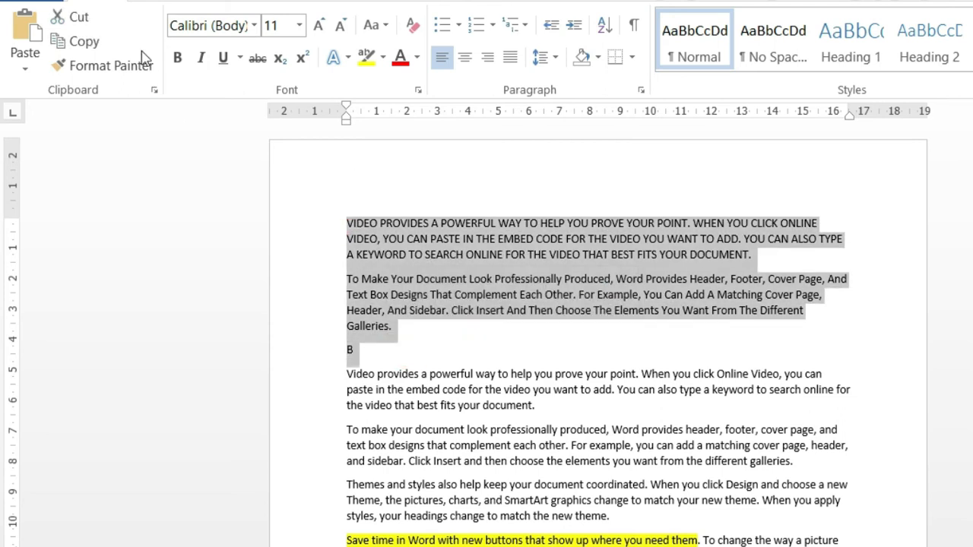
pyautogui.click(79, 18)
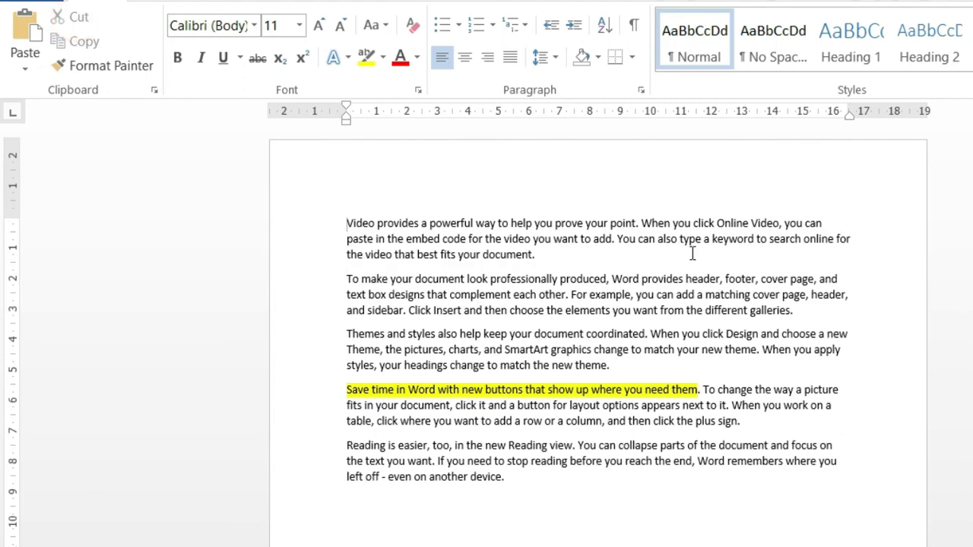
pyautogui.scroll(-7, 7, 430)
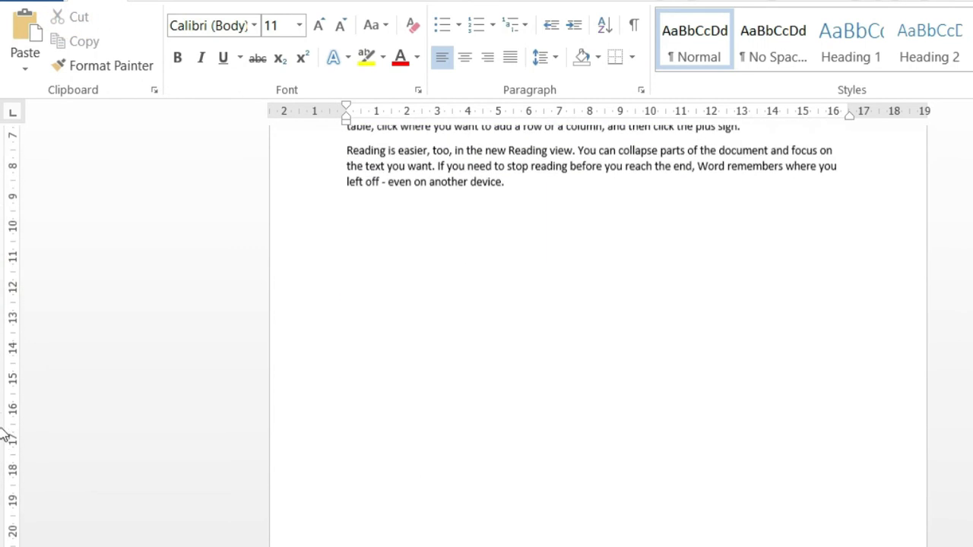
# - Paste the cut paragraphs and "B" line on the empty line at the end of the document
pyautogui.click(364, 306)
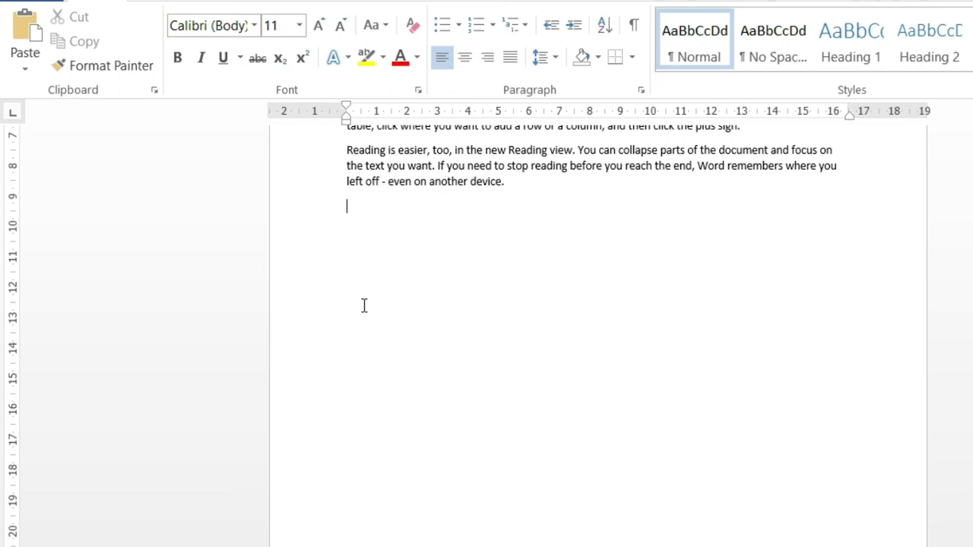
pyautogui.click(19, 33)
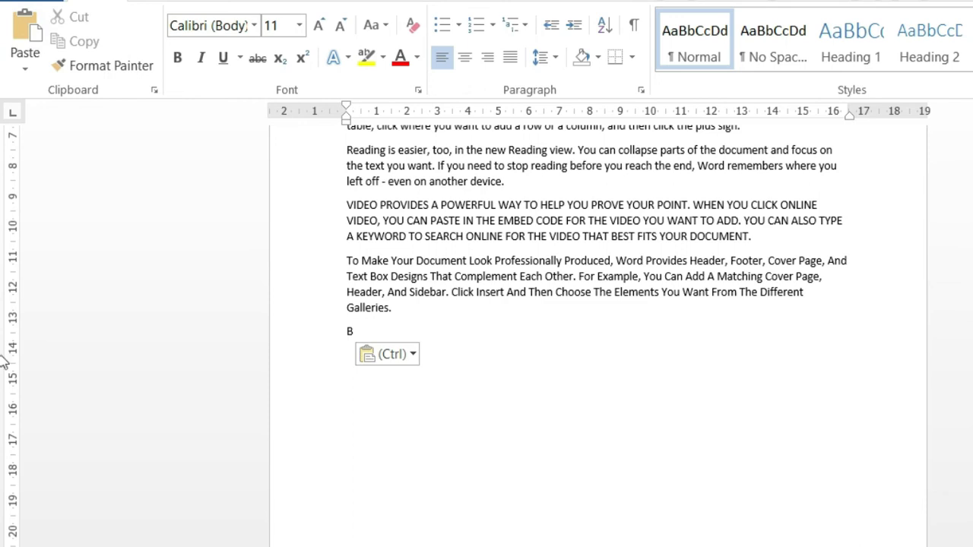
pyautogui.scroll(6, 653, 206)
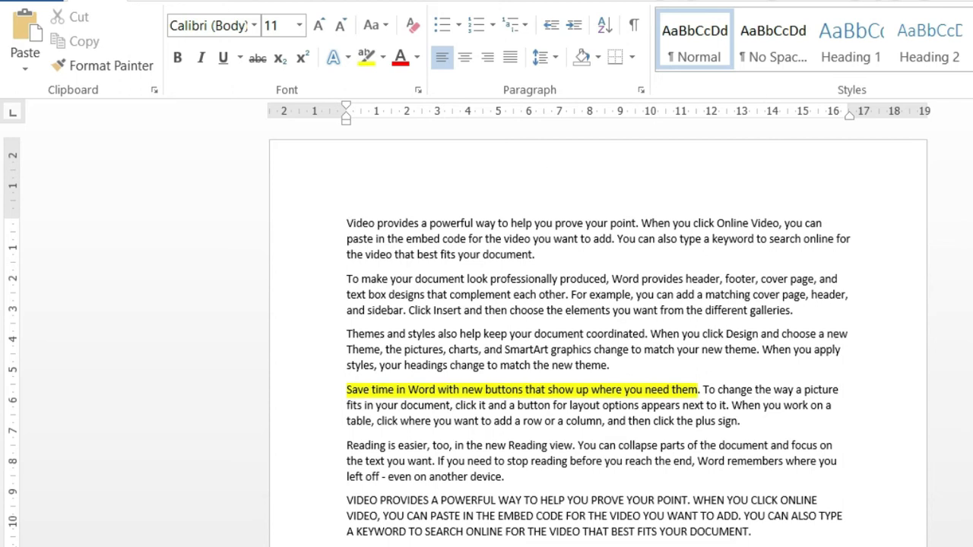
# - Copy the uppercase paragraph, the capitalized paragraph and the "B" line, and paste the copy directly below them
pyautogui.scroll(-7, 658, 327)
pyautogui.scroll(1, 658, 327)
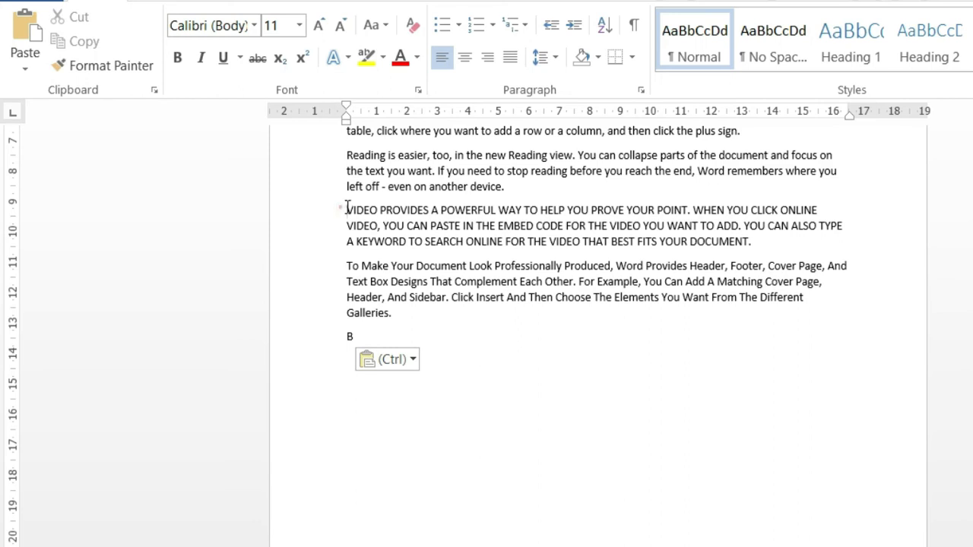
pyautogui.moveTo(344, 211); pyautogui.dragTo(443, 333)
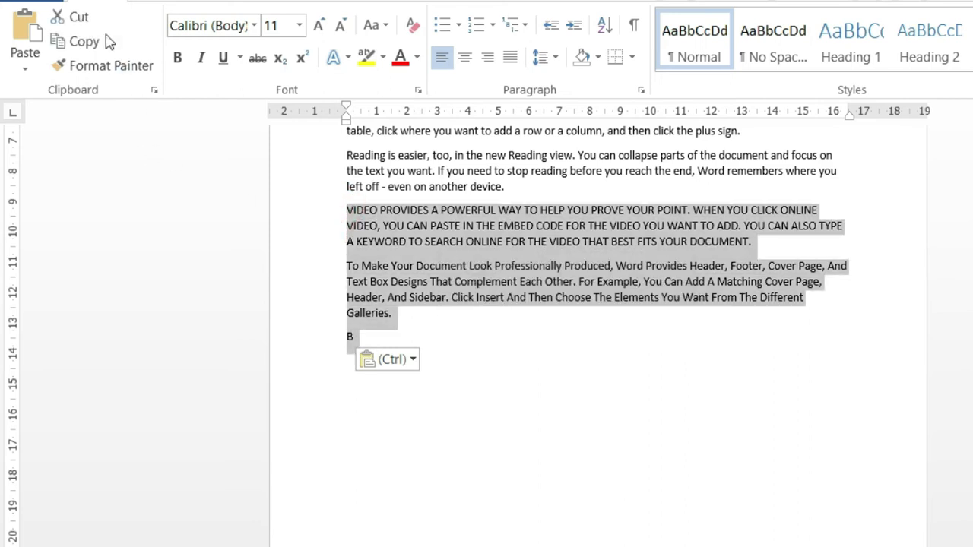
pyautogui.click(106, 43)
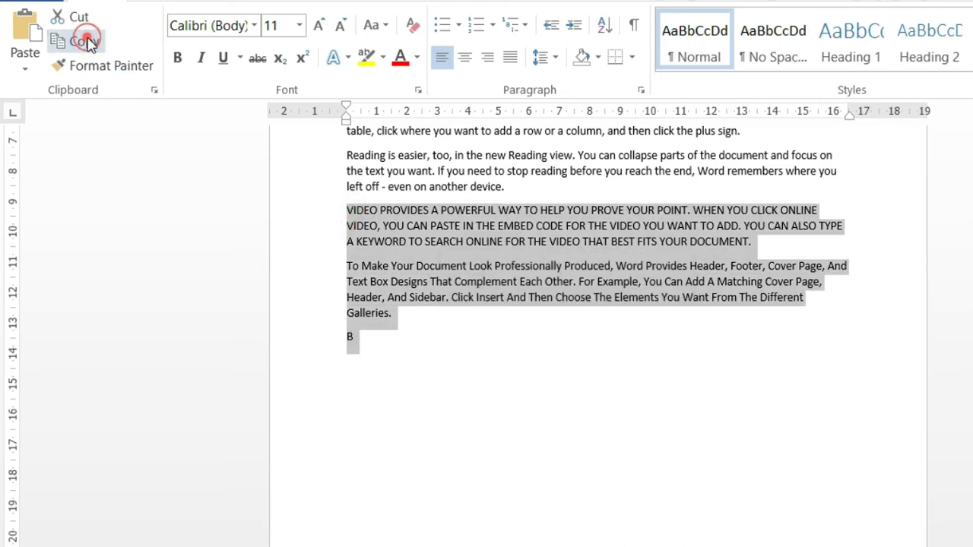
pyautogui.click(345, 424)
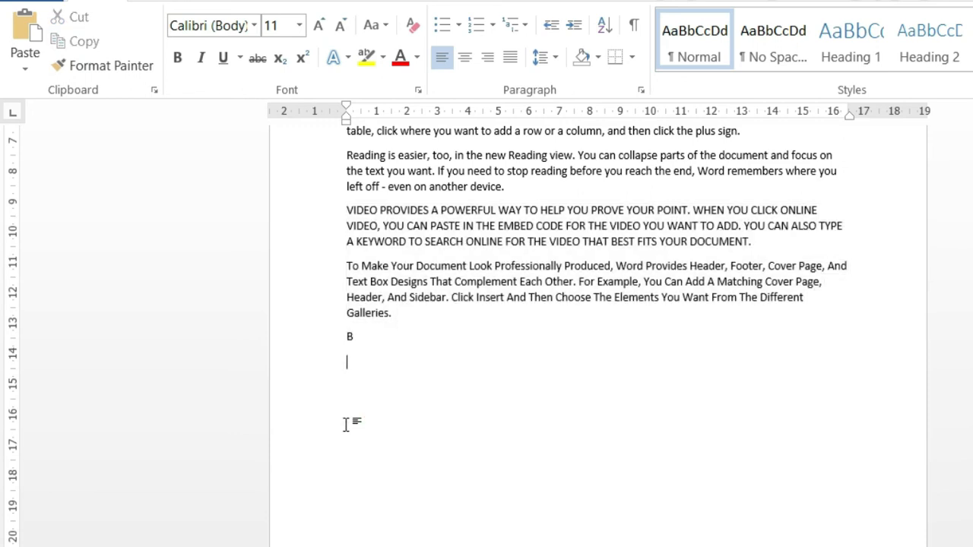
pyautogui.click(25, 32)
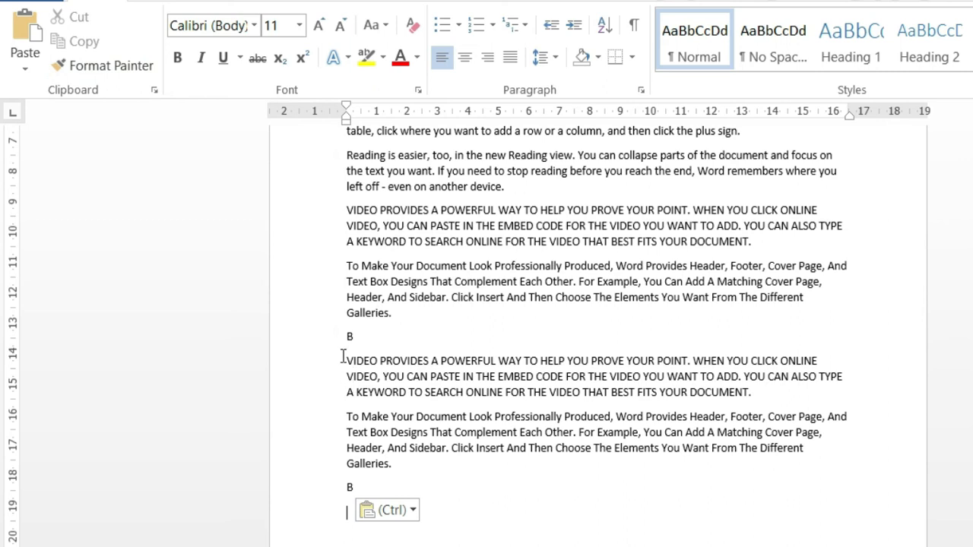
# - Format "VIDEO PROVIDES" in the first uppercase paragraph as red, bold, italic and underlined, and enlarge it to 18 pt
pyautogui.moveTo(343, 210); pyautogui.dragTo(425, 214)
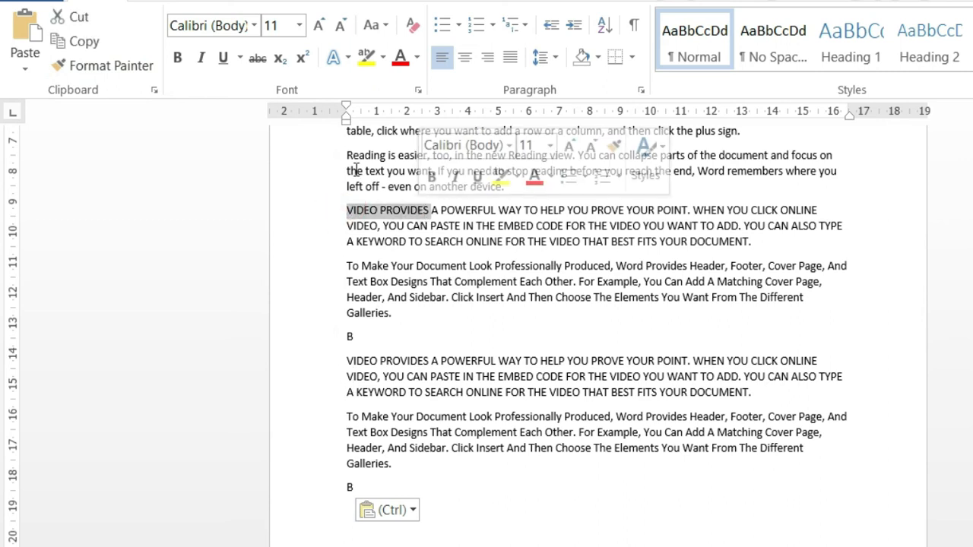
pyautogui.click(401, 59)
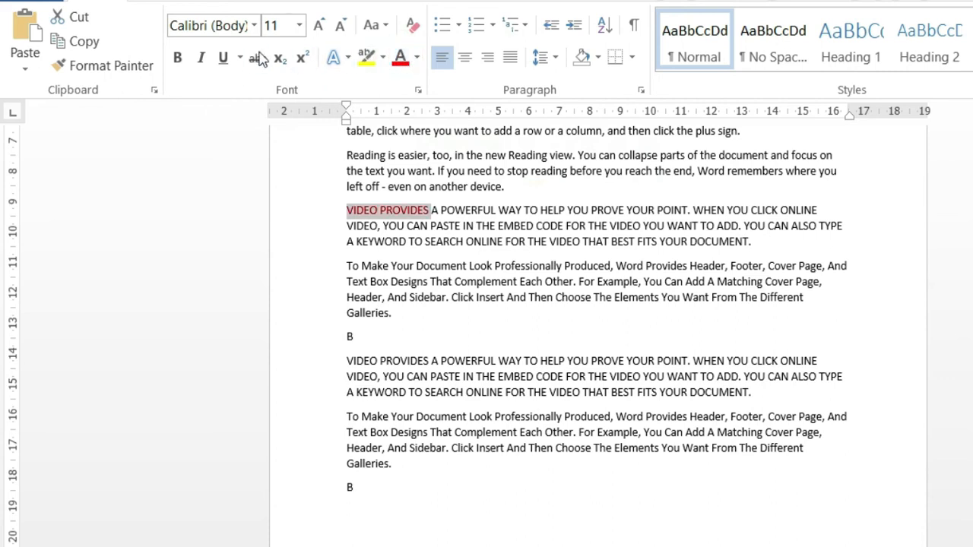
pyautogui.click(177, 58)
pyautogui.click(200, 58)
pyautogui.click(223, 59)
pyautogui.click(320, 25)
pyautogui.click(319, 25)
pyautogui.click(319, 25)
pyautogui.click(319, 25)
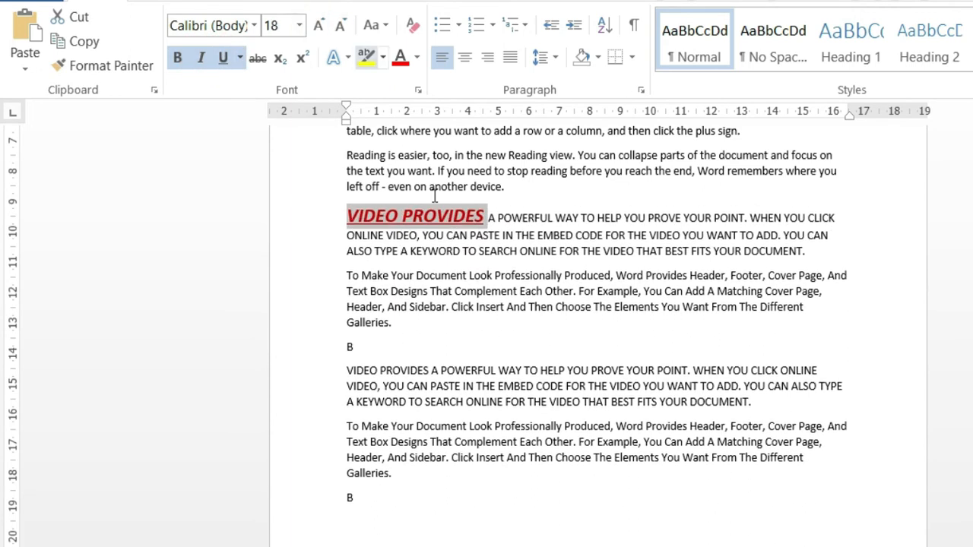
# - Copy the formatting of the red "VIDEO PROVIDES" onto the same words in the second uppercase paragraph with Format Painter
pyautogui.moveTo(429, 372); pyautogui.dragTo(349, 373)
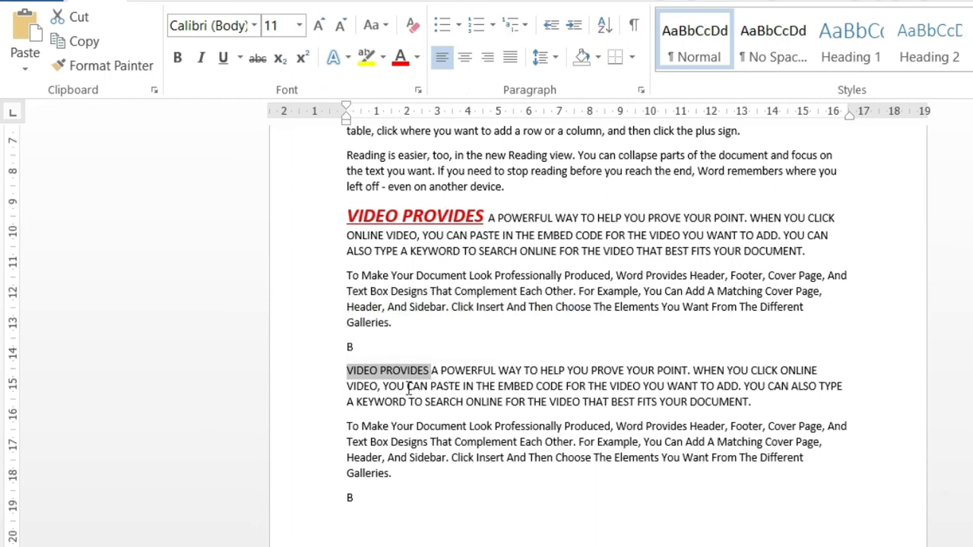
pyautogui.moveTo(487, 216); pyautogui.dragTo(348, 219)
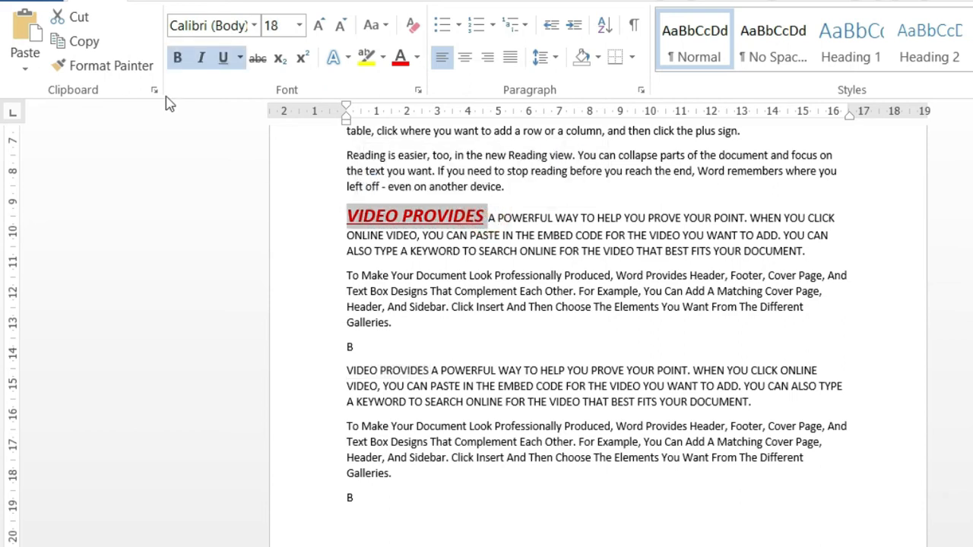
pyautogui.click(121, 67)
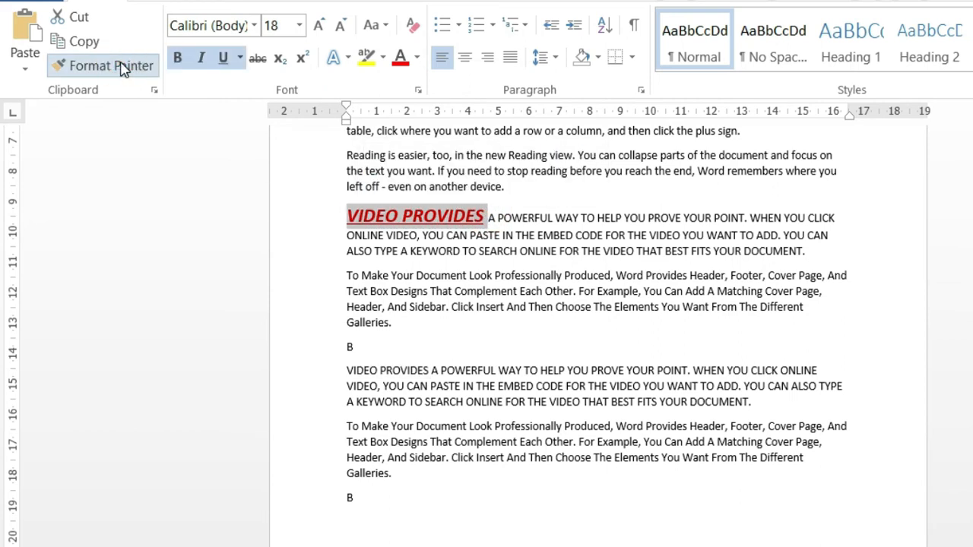
pyautogui.moveTo(428, 370); pyautogui.dragTo(342, 372)
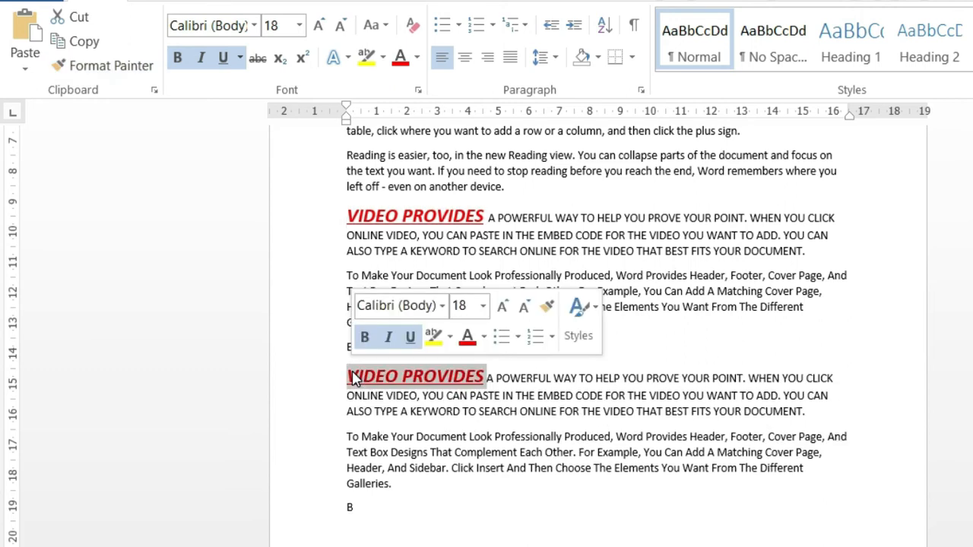
pyautogui.click(507, 508)
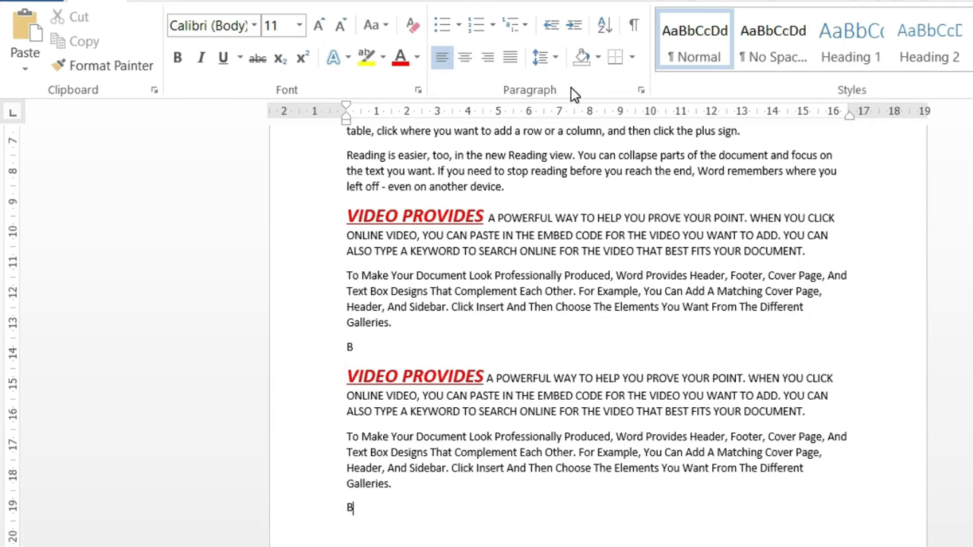
# - Try left, centre and right alignment on the text of the entire document
pyautogui.scroll(6, 597, 334)
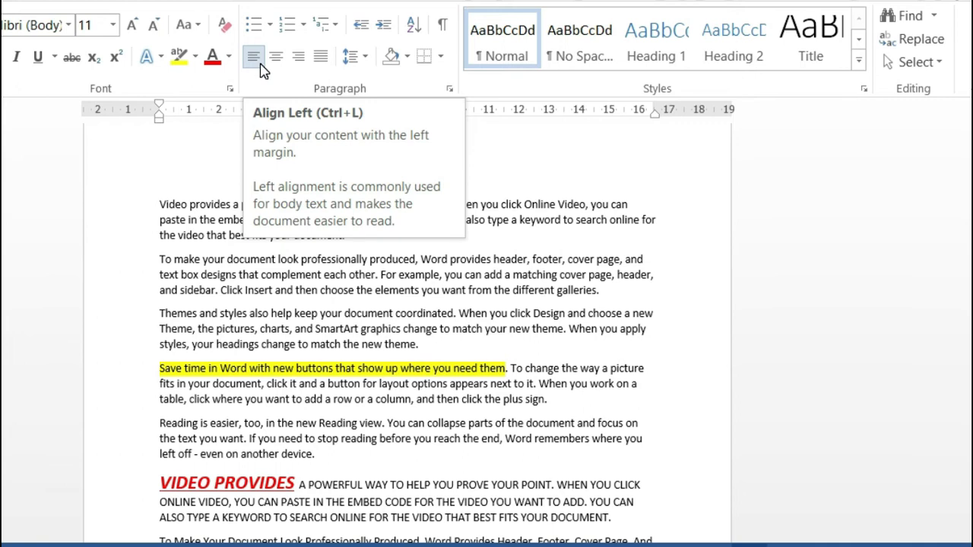
pyautogui.click(259, 66)
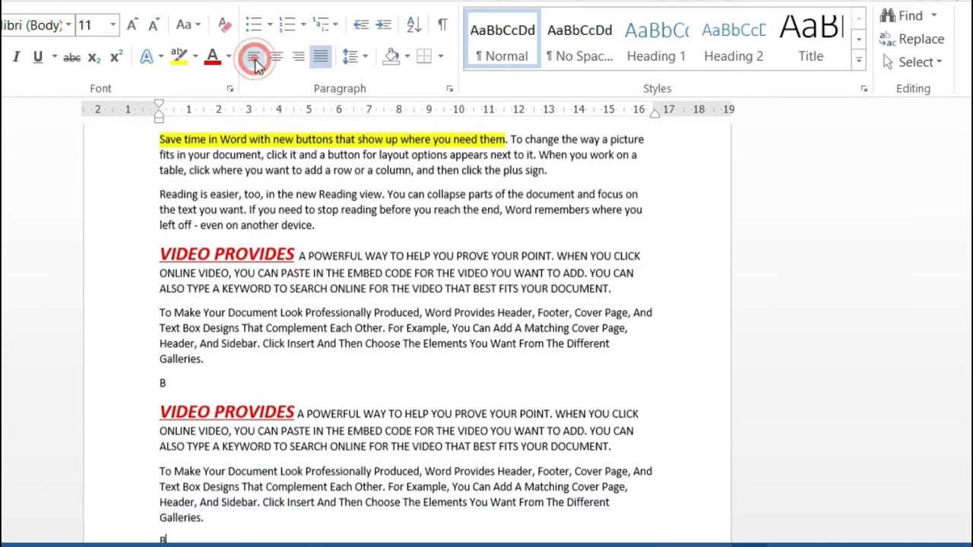
pyautogui.moveTo(972, 364); pyautogui.dragTo(971, 234)
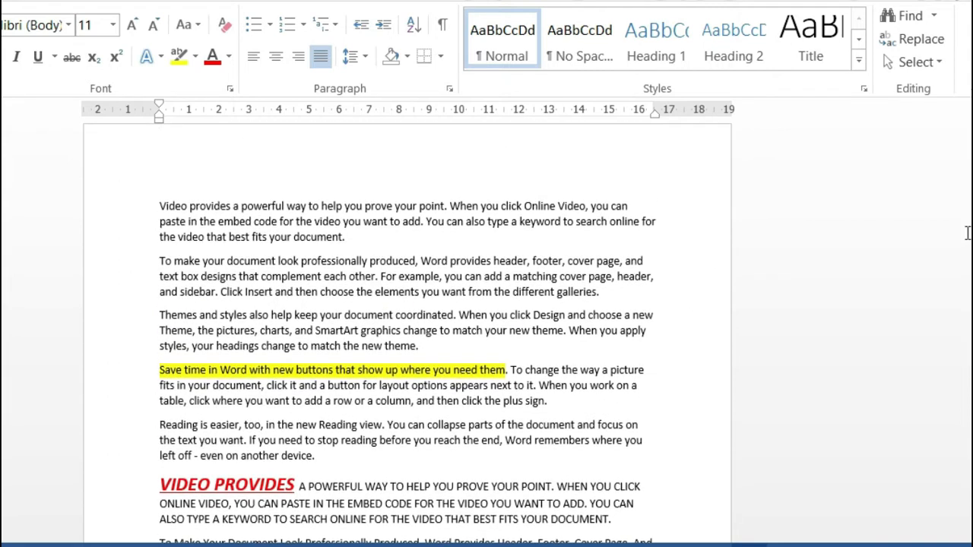
pyautogui.hotkey('ctrl', 'a')
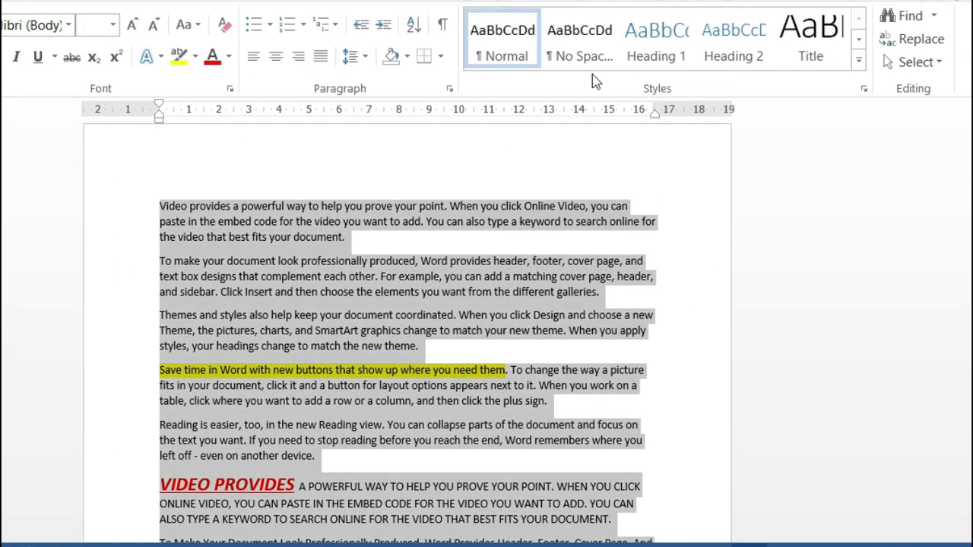
pyautogui.click(255, 58)
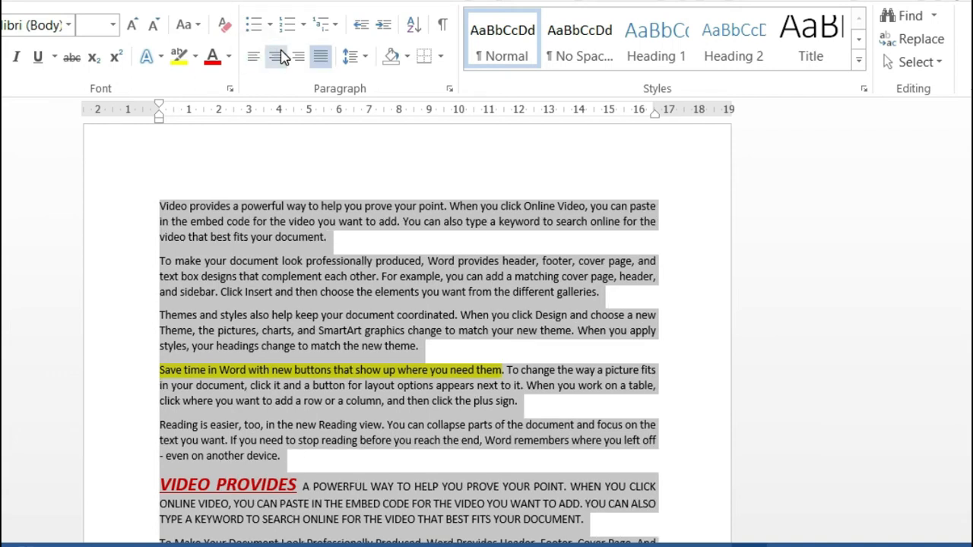
pyautogui.click(280, 57)
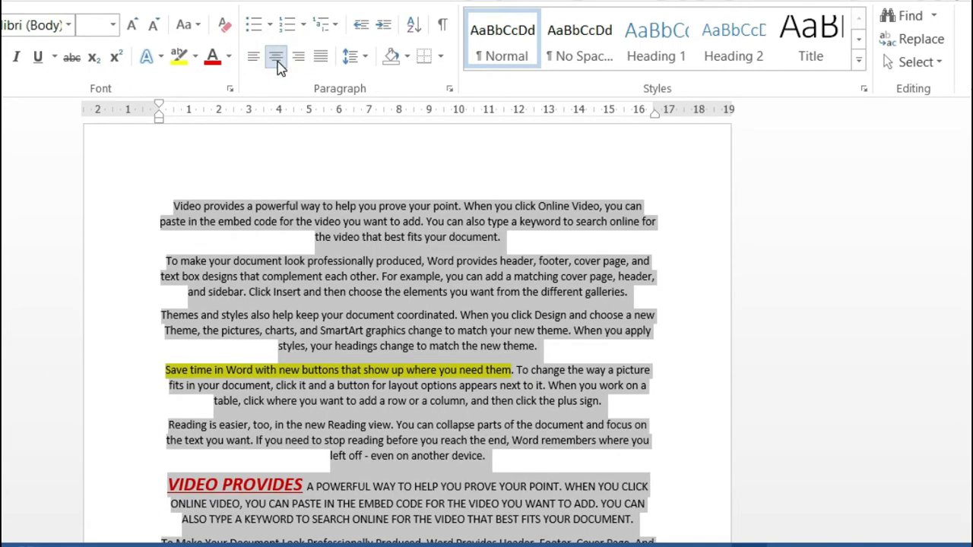
pyautogui.click(298, 57)
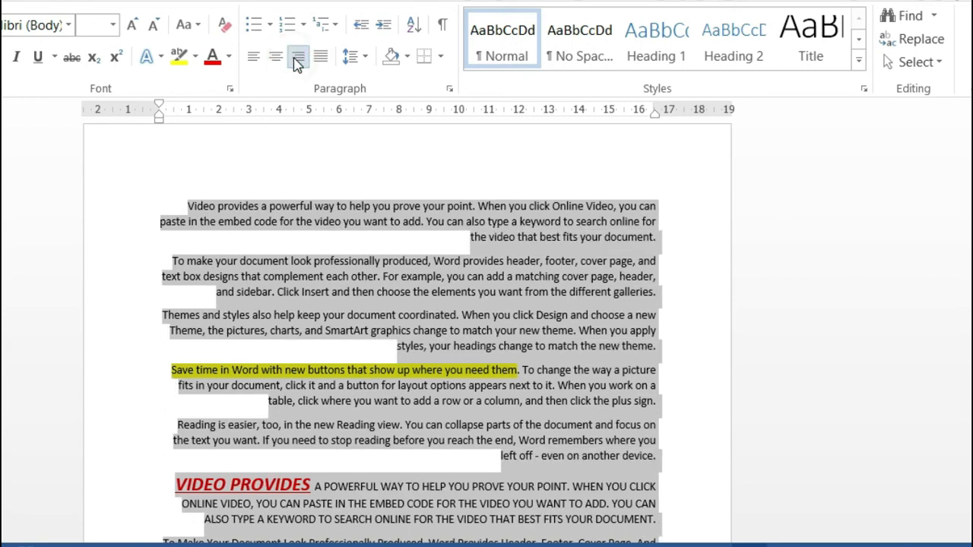
# - Justify the text of the entire document, switching justification off and on again to compare
pyautogui.click(323, 58)
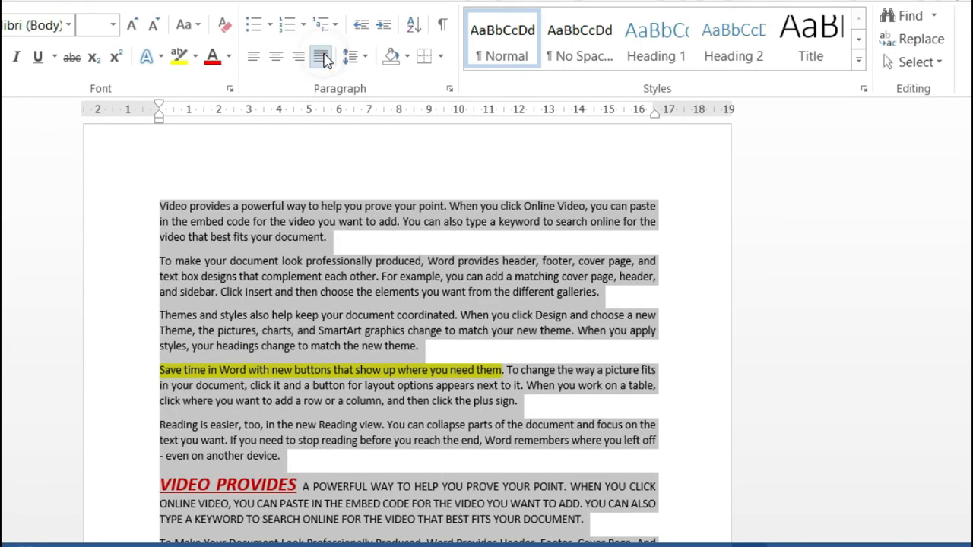
pyautogui.click(323, 58)
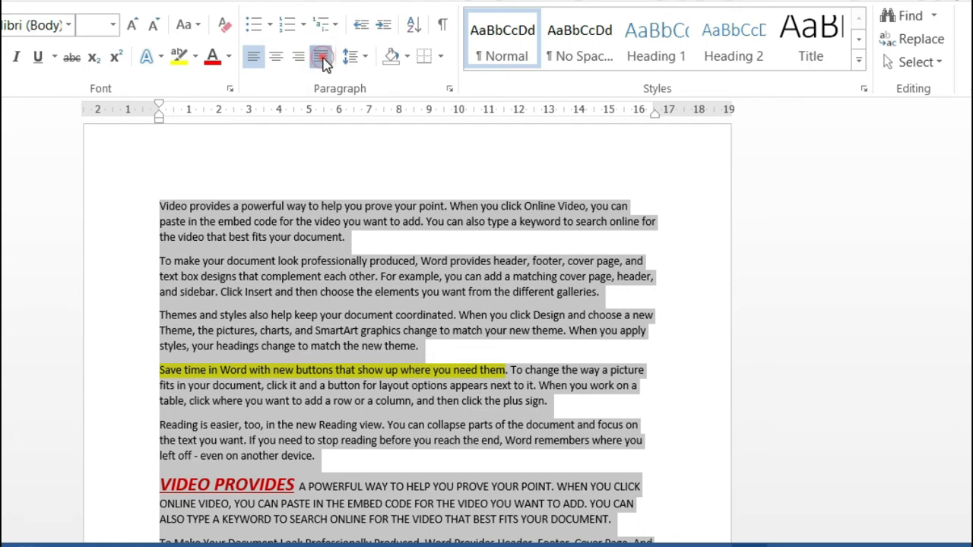
pyautogui.click(323, 58)
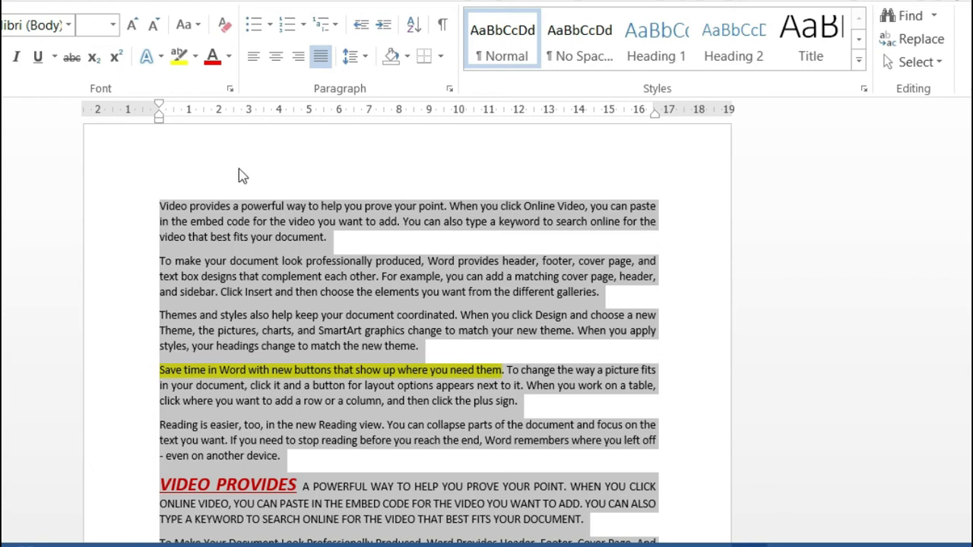
pyautogui.click(387, 168)
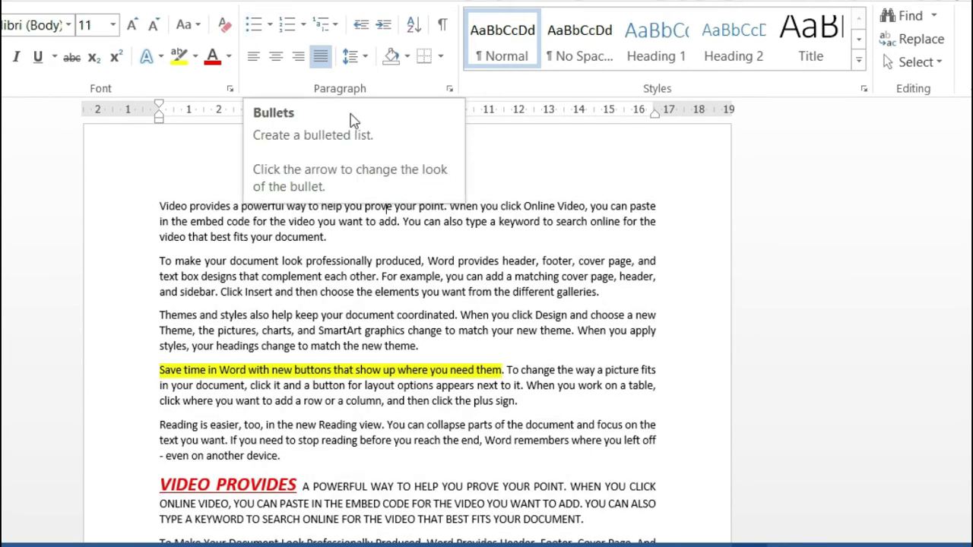
# - Enter a person's first name on a new line below the last "B" and format it as a bulleted item
pyautogui.scroll(-10, 408, 327)
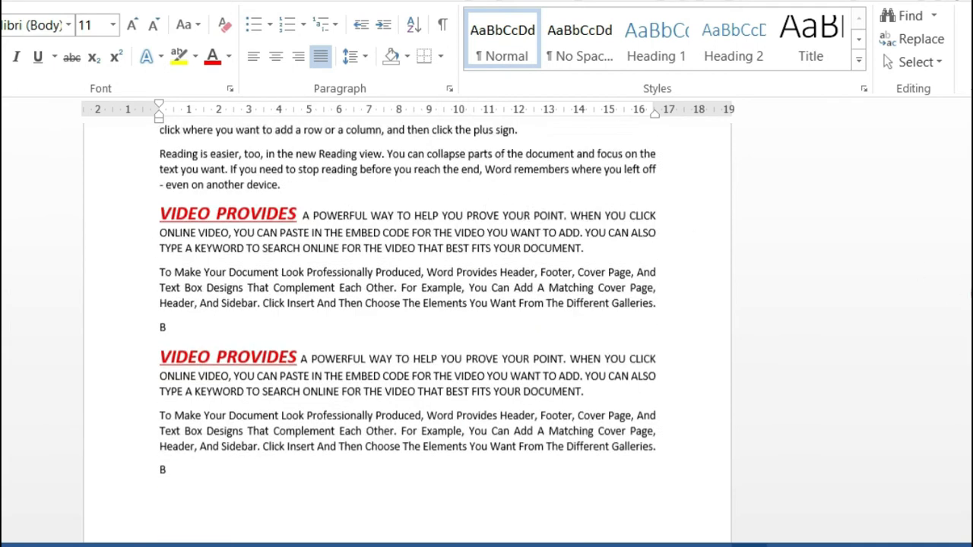
pyautogui.click(164, 377)
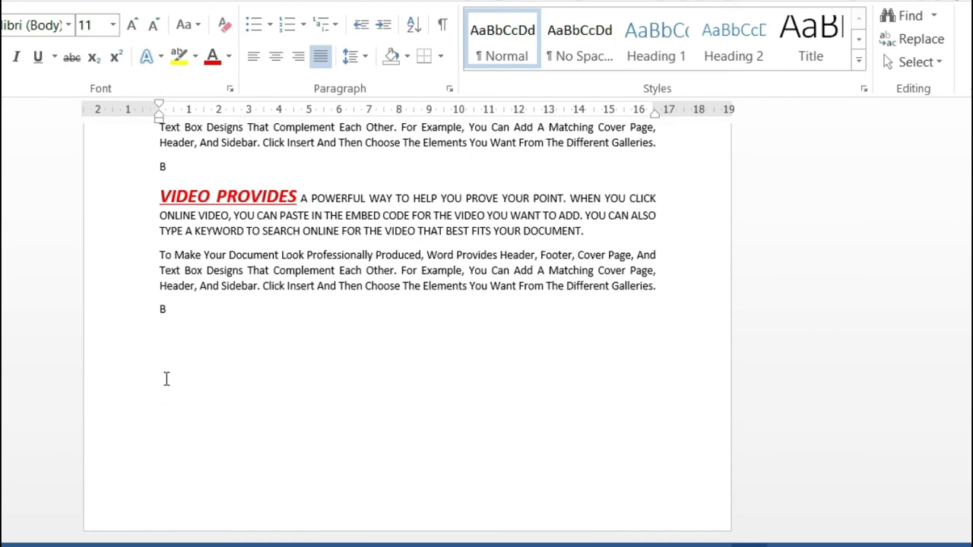
pyautogui.write('kamran')
pyautogui.click(199, 332)
pyautogui.moveTo(200, 333); pyautogui.dragTo(159, 333)
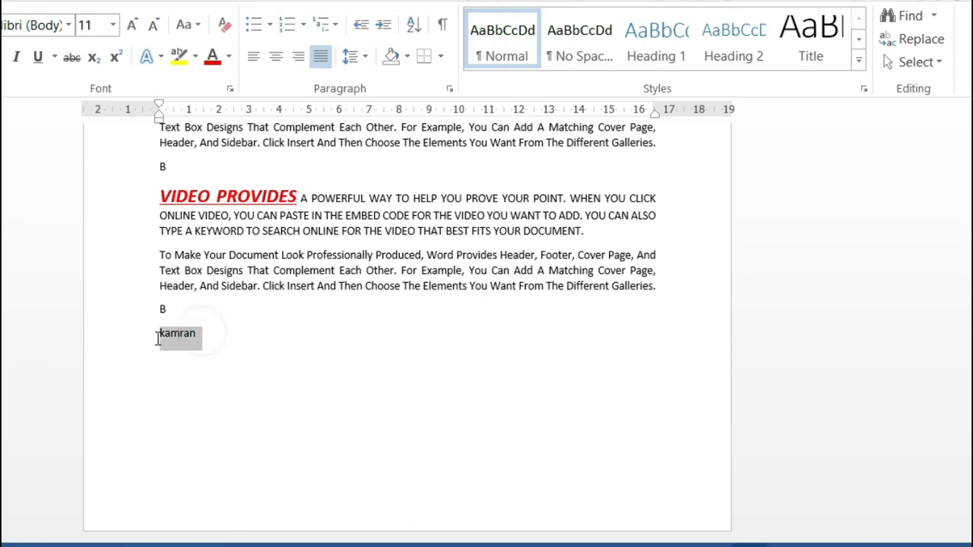
pyautogui.click(257, 26)
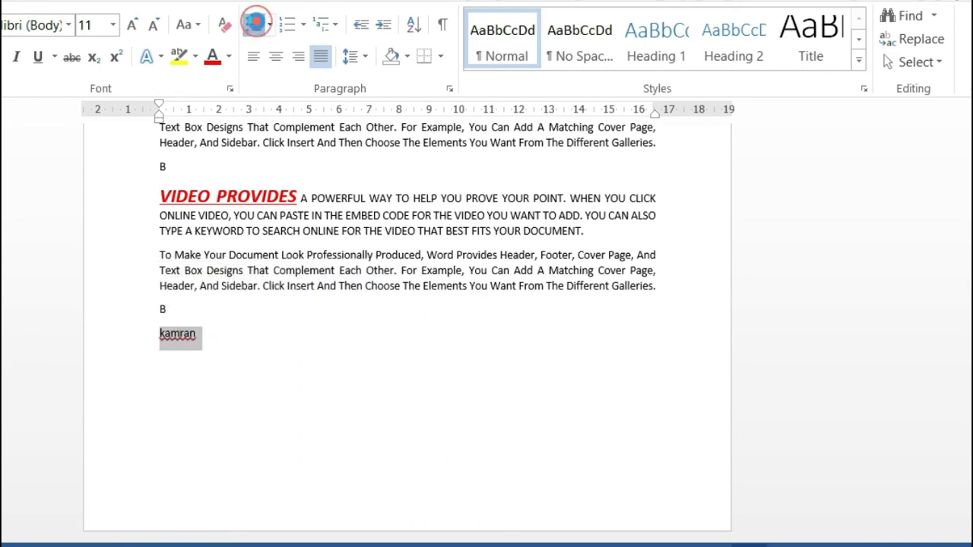
# - Add two more first names as separate bulleted items and start an empty bullet below them
pyautogui.click(250, 330)
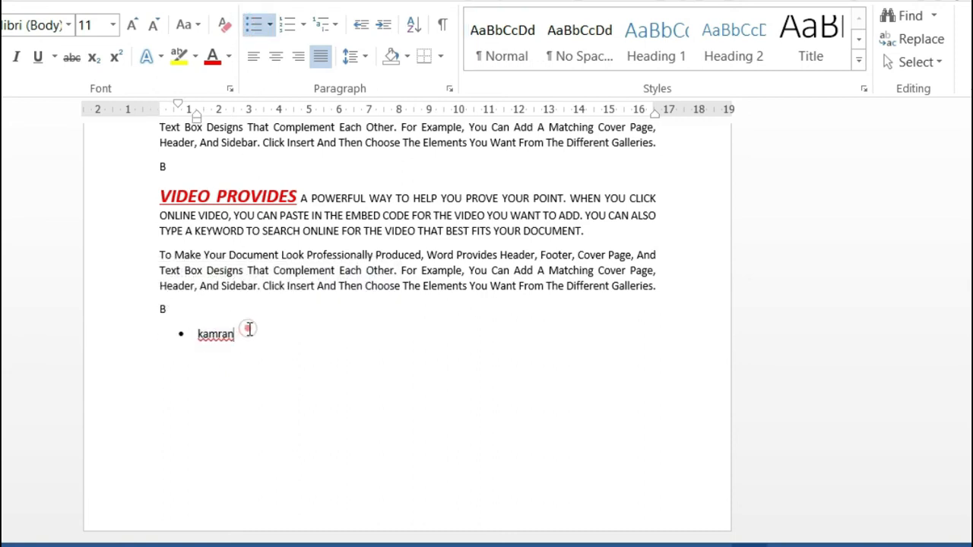
pyautogui.press('Return')
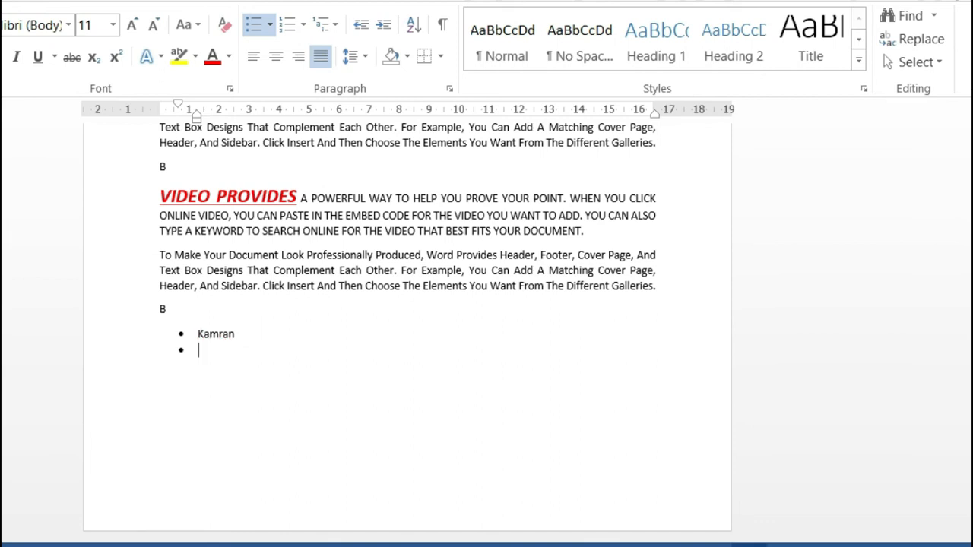
pyautogui.write('javed')
pyautogui.write('imra')
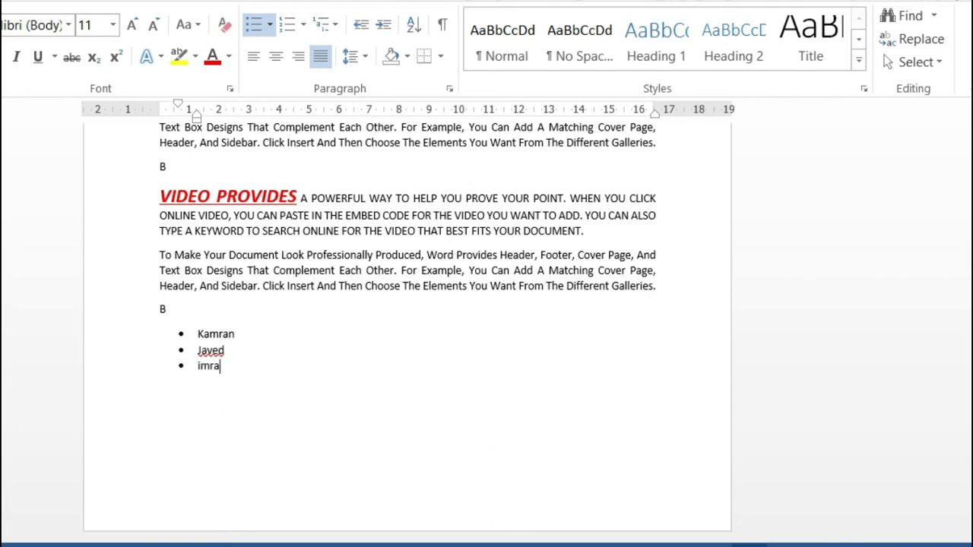
pyautogui.write('n')
pyautogui.press('Return')
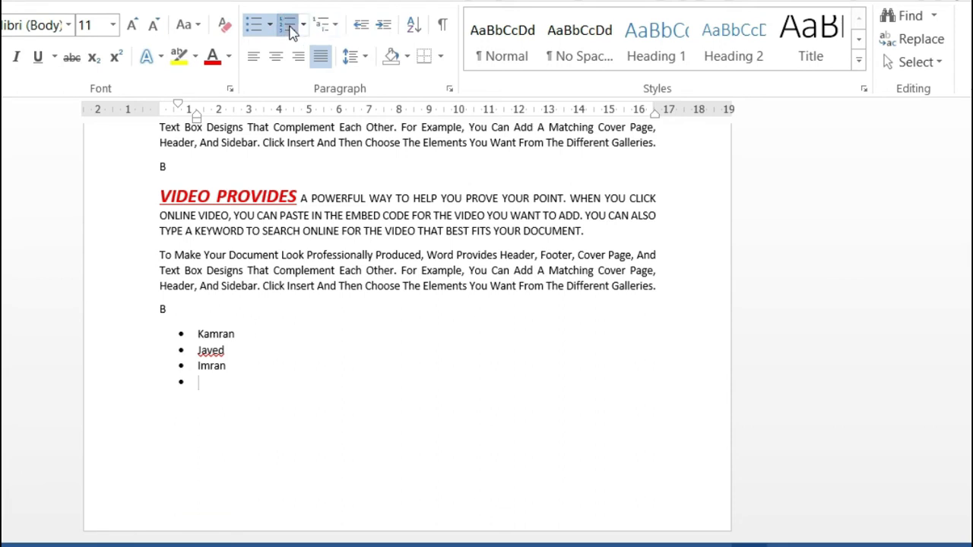
# - Try numbering on the bulleted list of names and apply the multilevel list style with diamond, arrow and square bullets
pyautogui.click(289, 27)
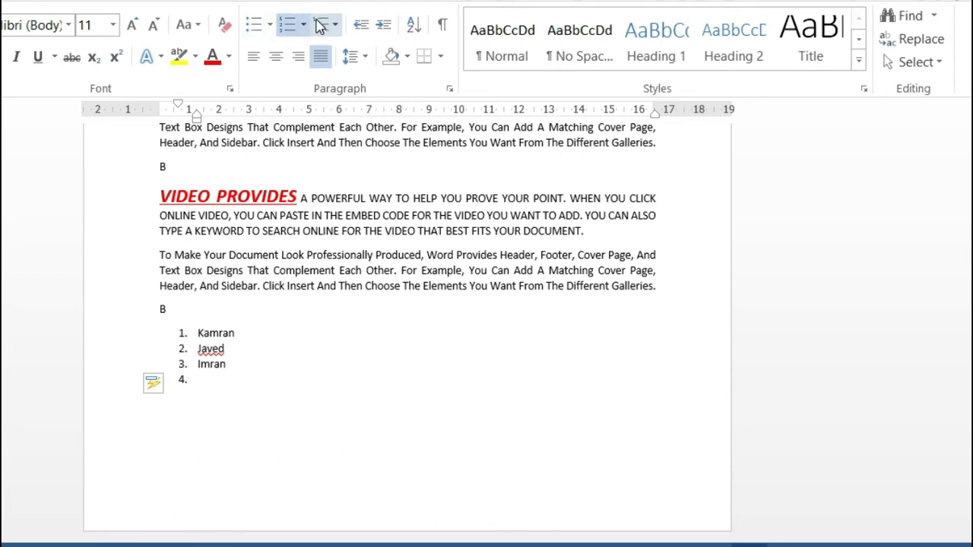
pyautogui.click(321, 26)
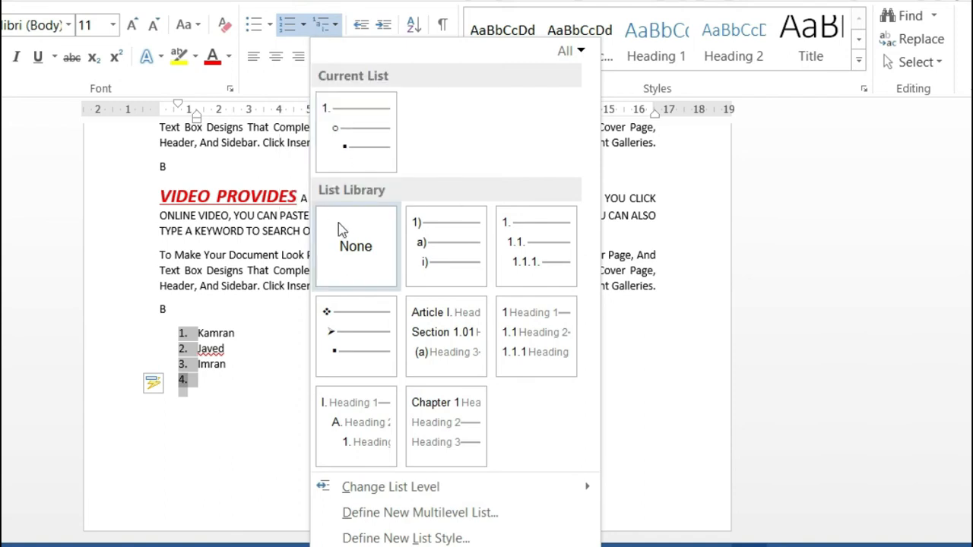
pyautogui.moveTo(423, 251)
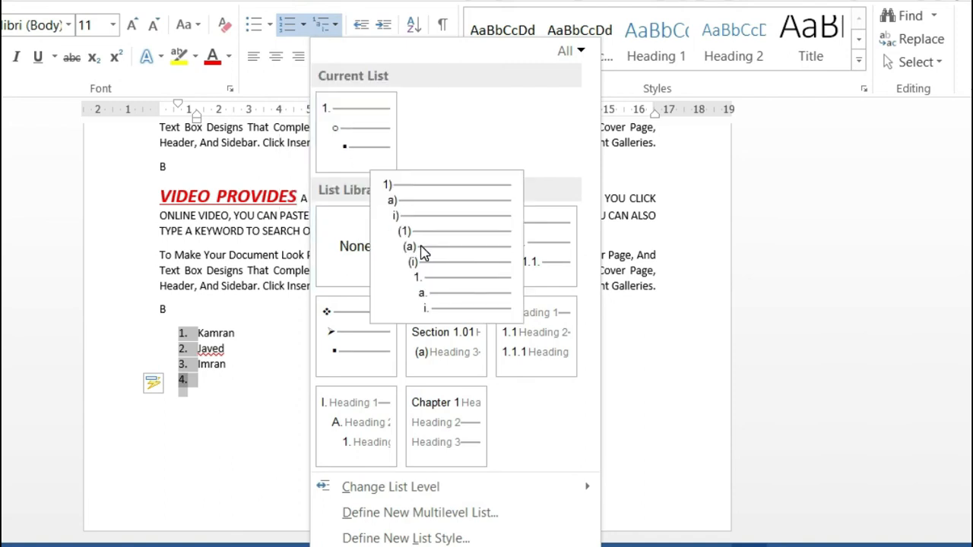
pyautogui.click(366, 322)
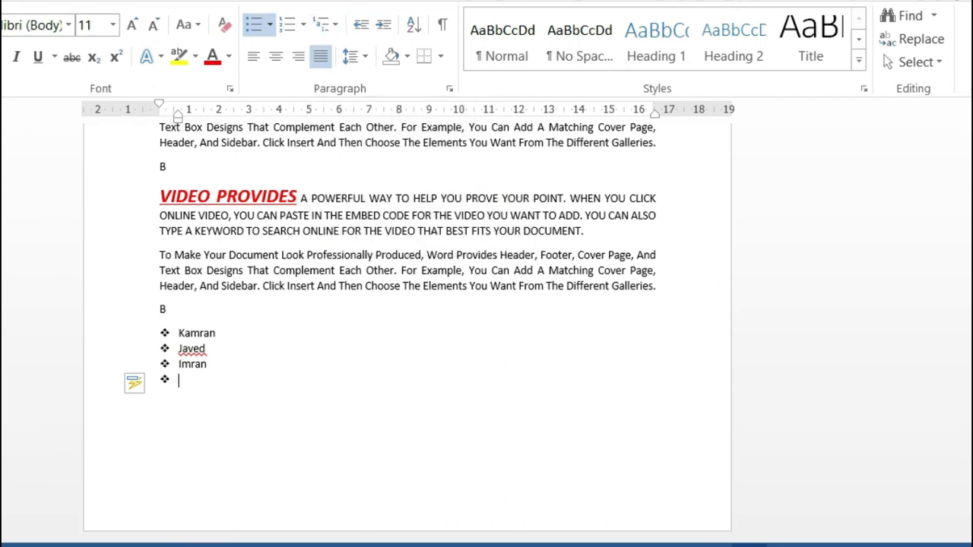
# - Increase the indent of the document's first paragraph by three levels and decrease it back to the margin
pyautogui.scroll(8, 966, 213)
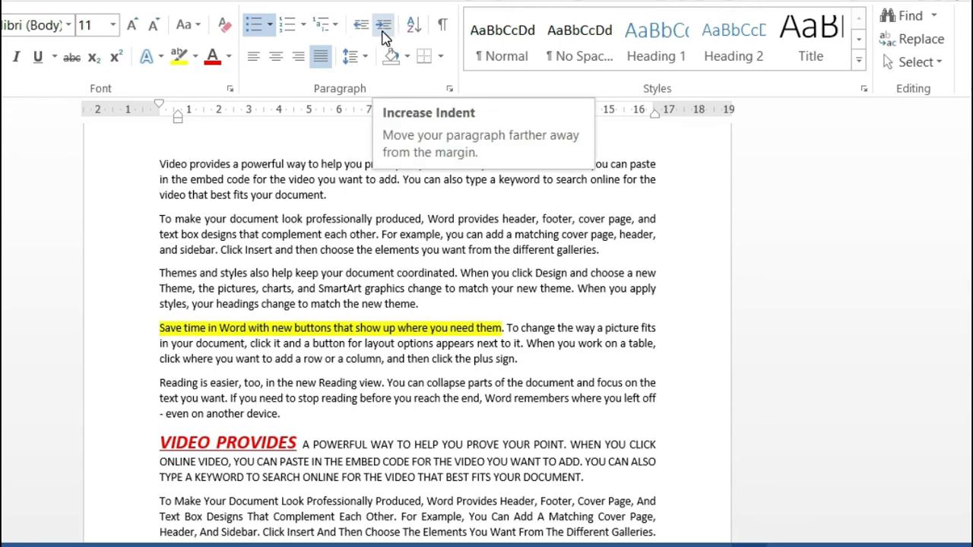
pyautogui.moveTo(154, 159); pyautogui.dragTo(351, 203)
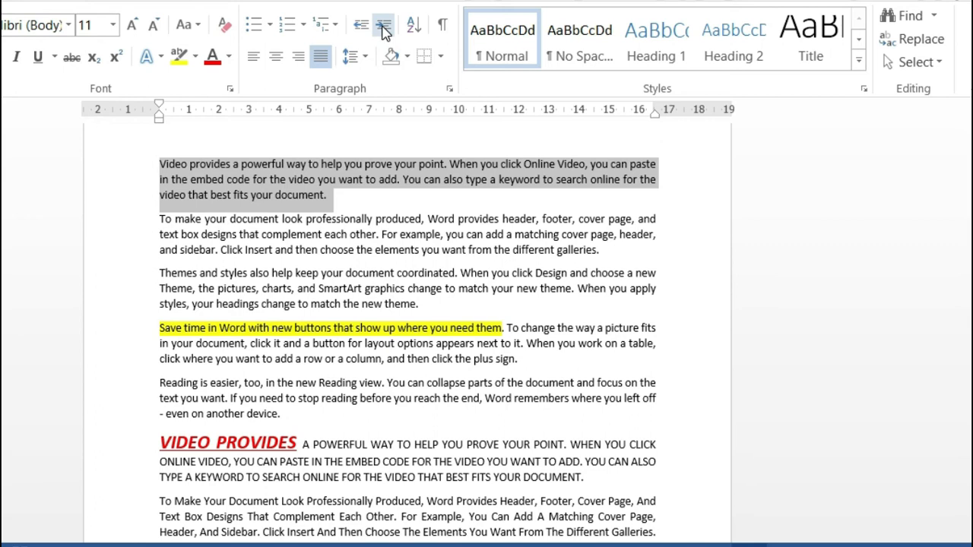
pyautogui.click(383, 27)
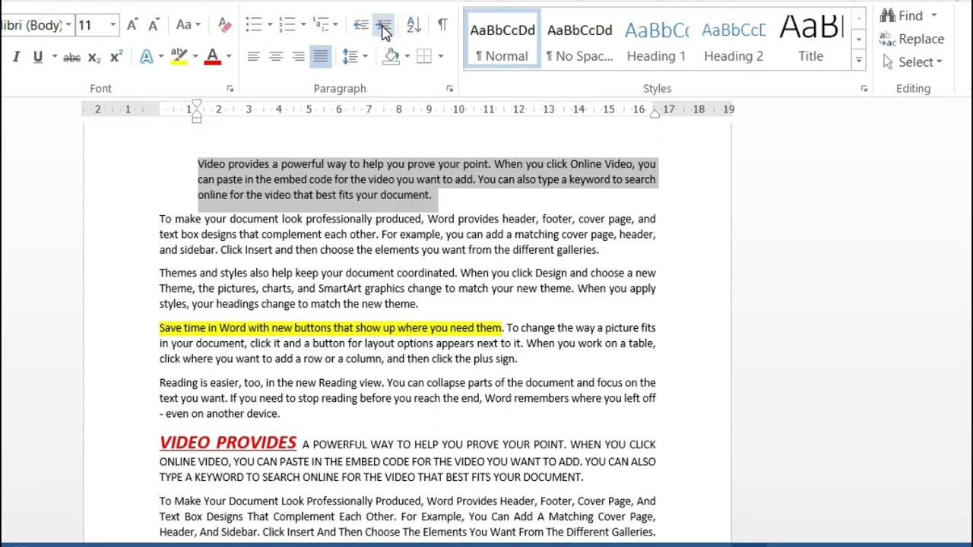
pyautogui.click(383, 27)
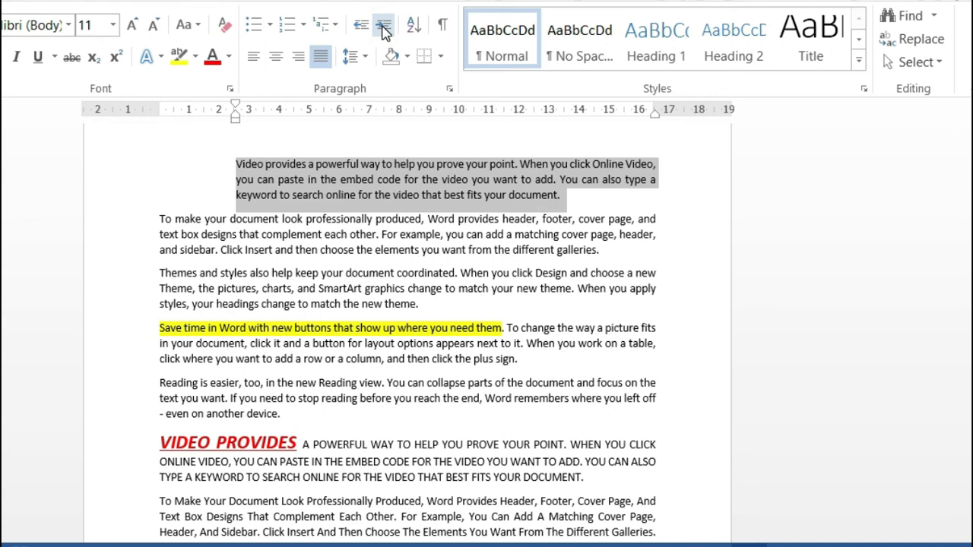
pyautogui.click(383, 26)
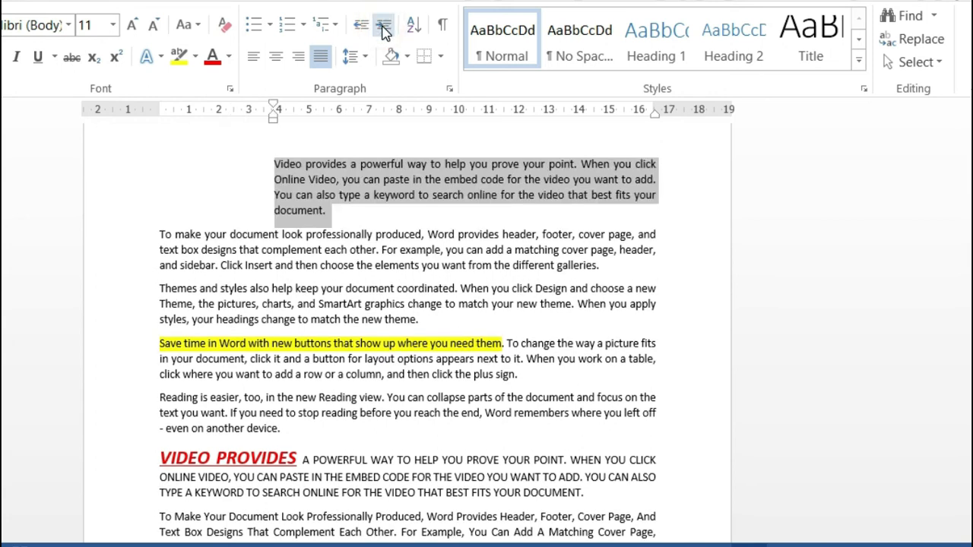
pyautogui.click(360, 26)
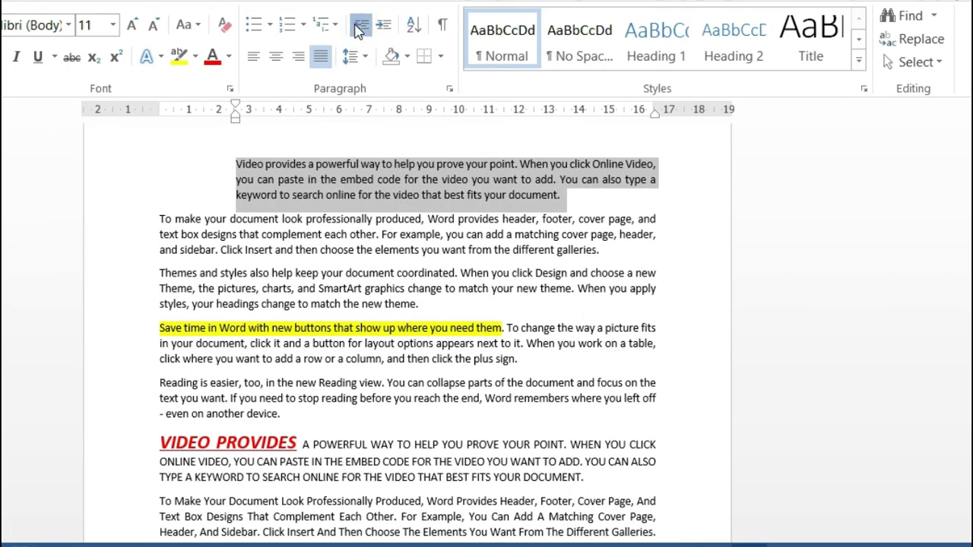
pyautogui.click(357, 27)
pyautogui.click(357, 26)
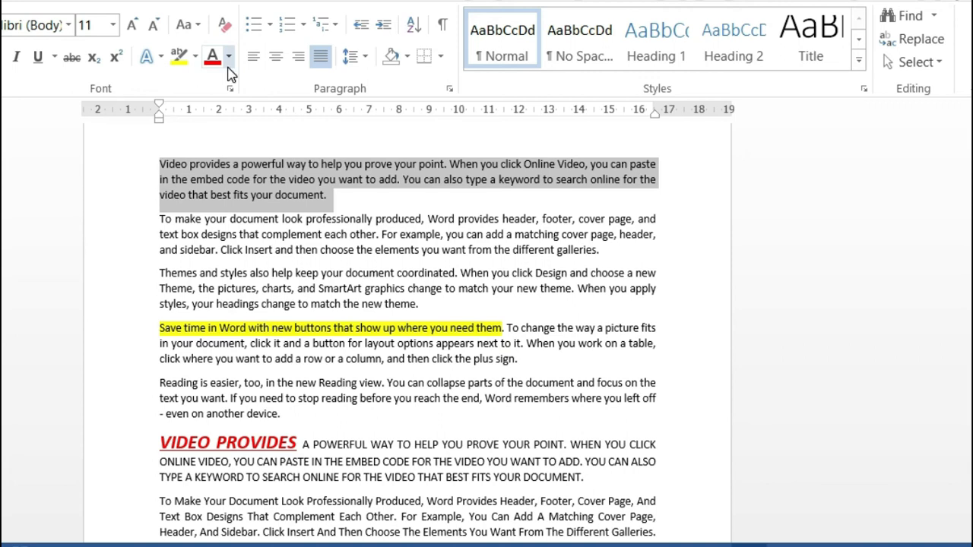
# - Shade the first paragraph with a light orange theme color
pyautogui.click(408, 58)
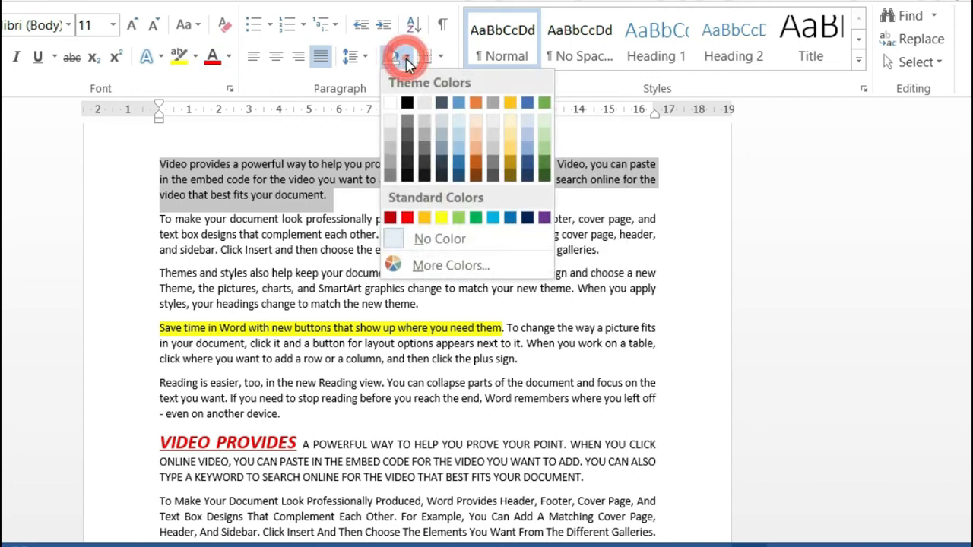
pyautogui.click(476, 153)
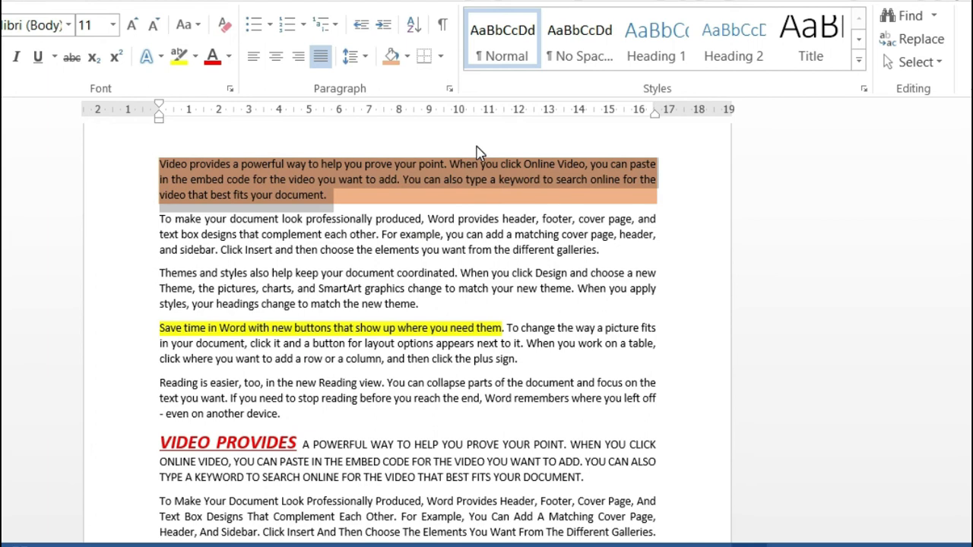
pyautogui.click(446, 135)
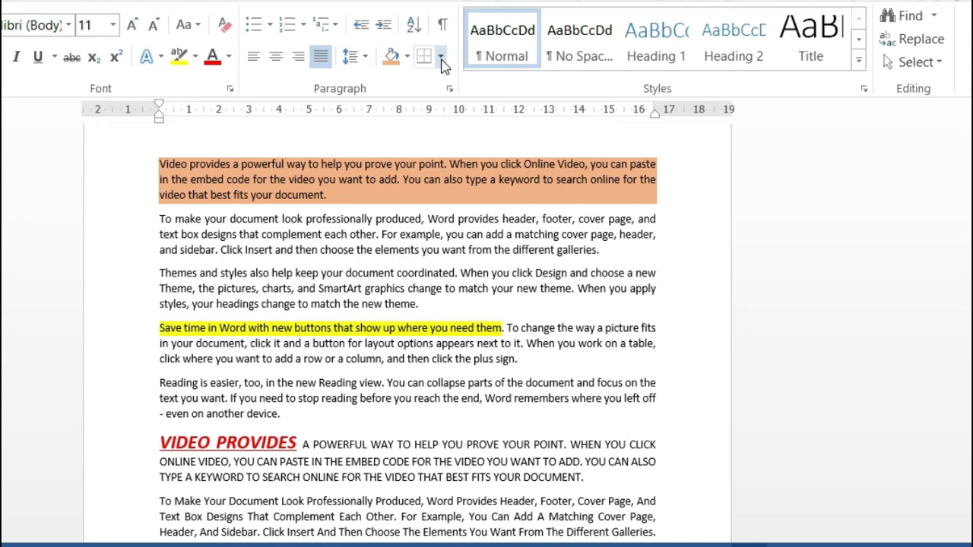
# - Apply All Borders to the shaded first paragraph
pyautogui.click(444, 61)
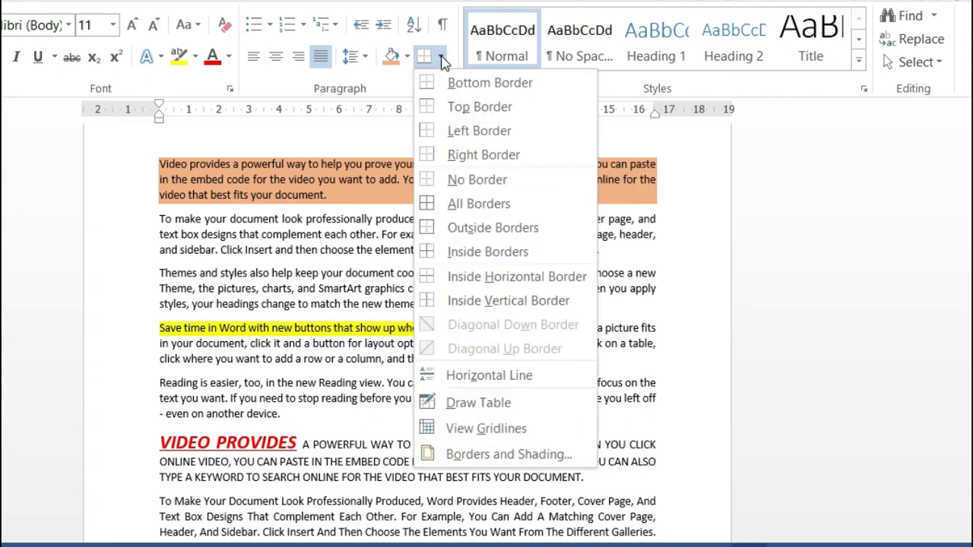
pyautogui.click(161, 155)
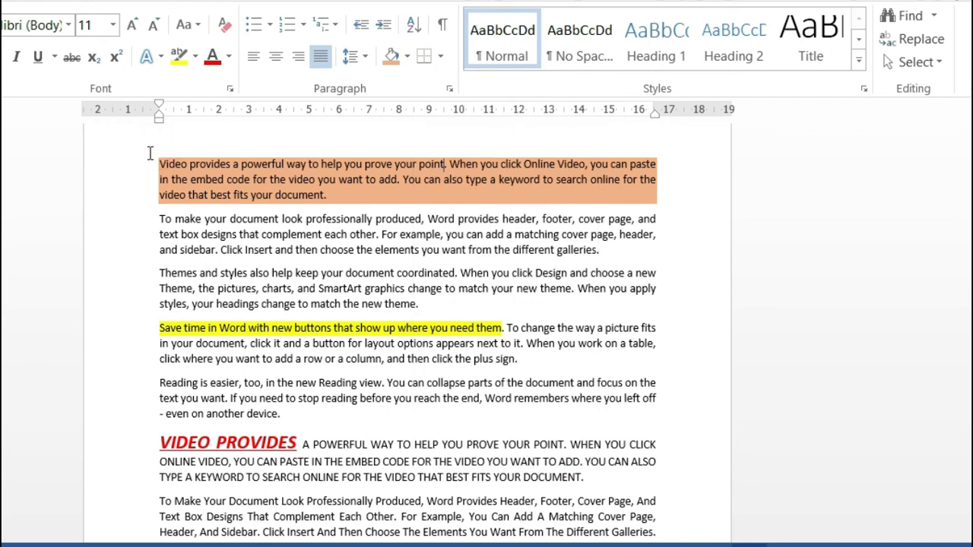
pyautogui.doubleClick(148, 156)
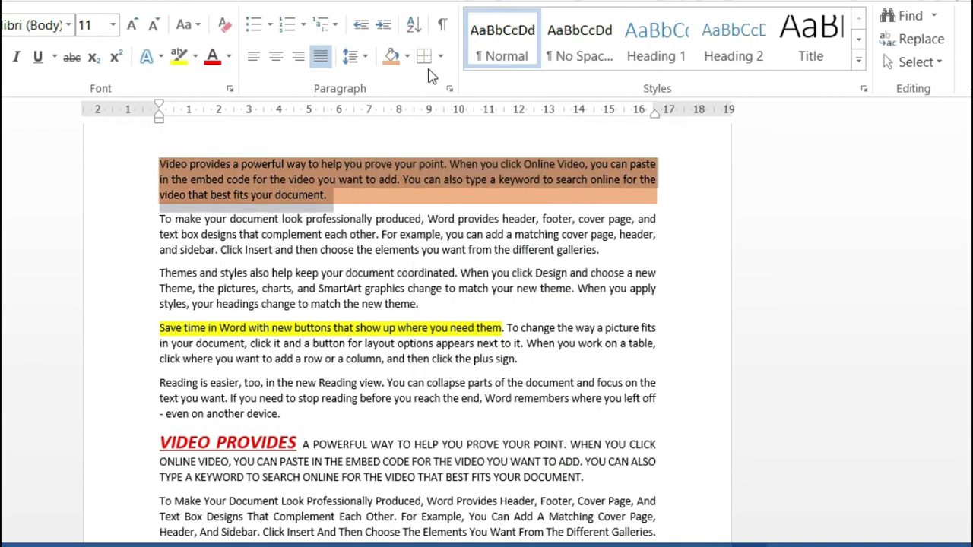
pyautogui.click(444, 60)
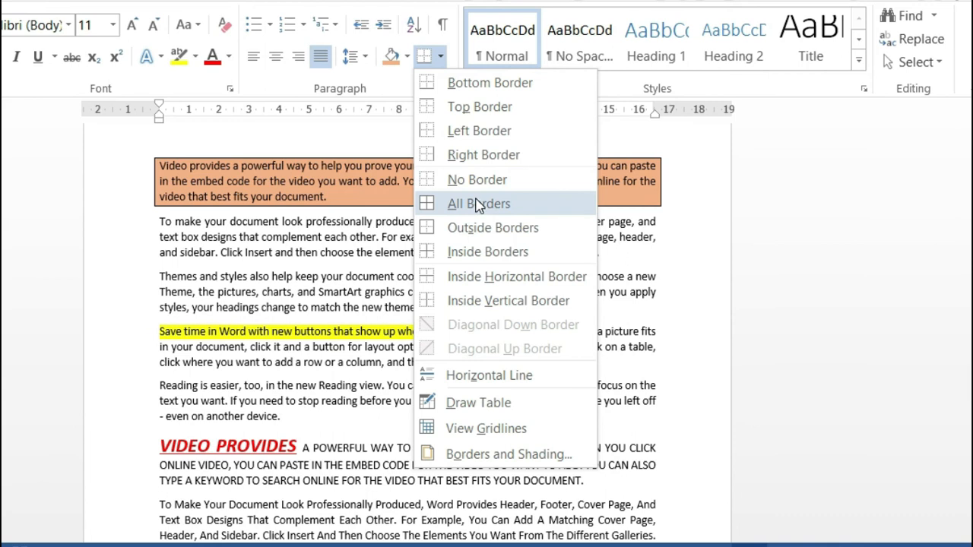
pyautogui.click(478, 204)
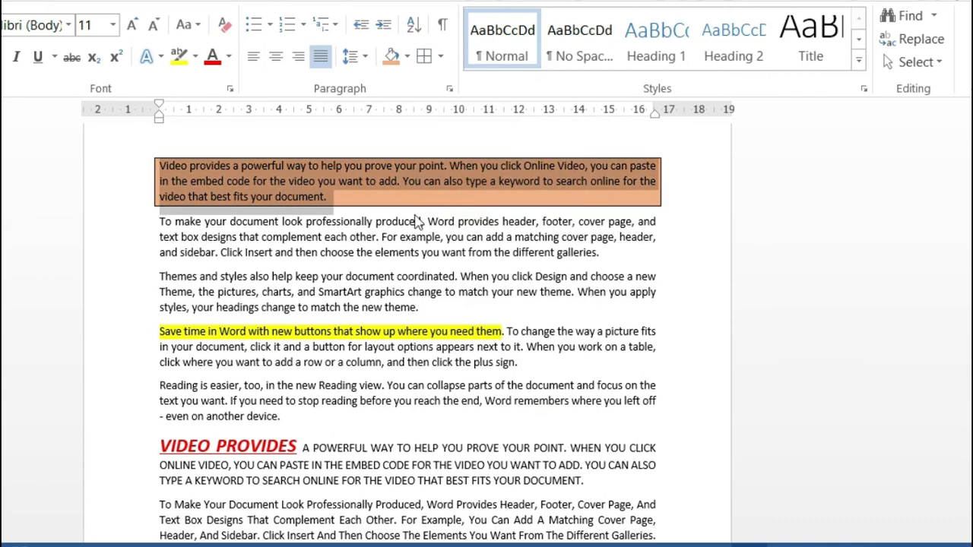
pyautogui.click(113, 278)
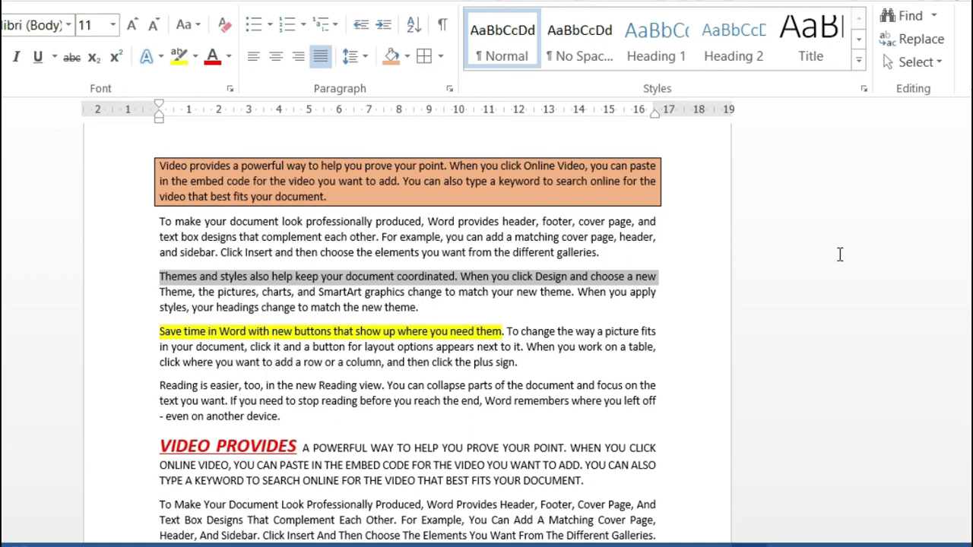
# - Select the last "B" line together with the three bulleted names and sort them as paragraph text in descending order
pyautogui.moveTo(971, 145); pyautogui.dragTo(972, 327)
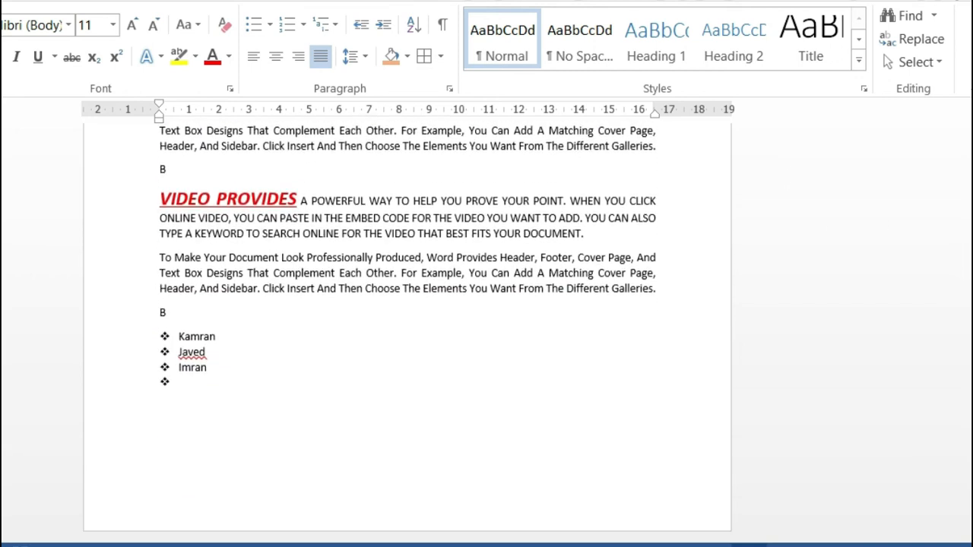
pyautogui.moveTo(165, 336); pyautogui.dragTo(258, 370)
pyautogui.click(272, 335)
pyautogui.click(278, 365)
pyautogui.moveTo(271, 320); pyautogui.dragTo(262, 370)
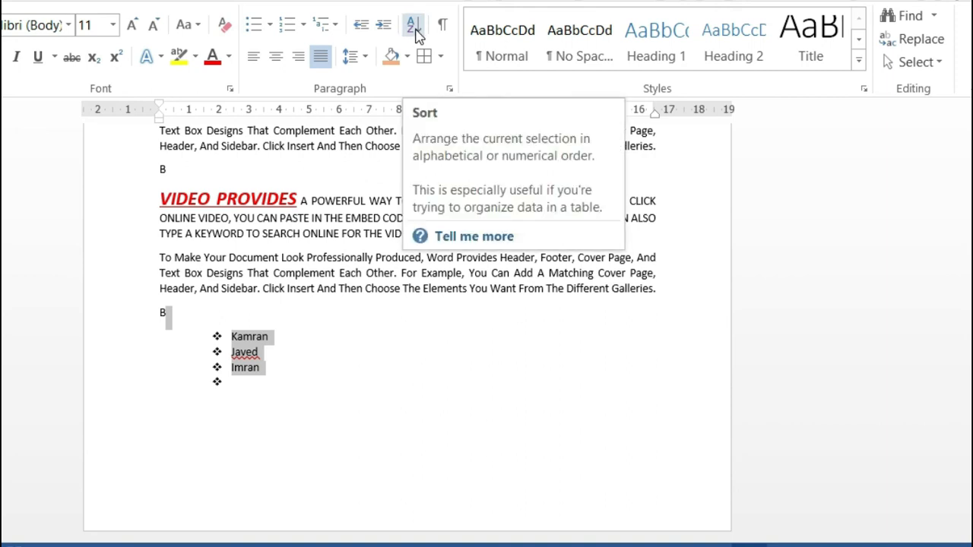
pyautogui.click(413, 27)
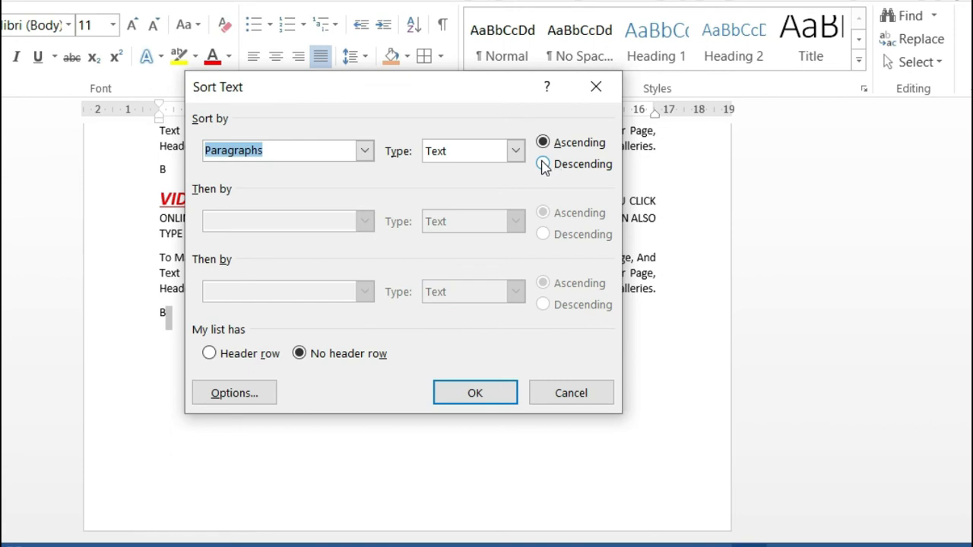
pyautogui.click(543, 163)
pyautogui.click(490, 392)
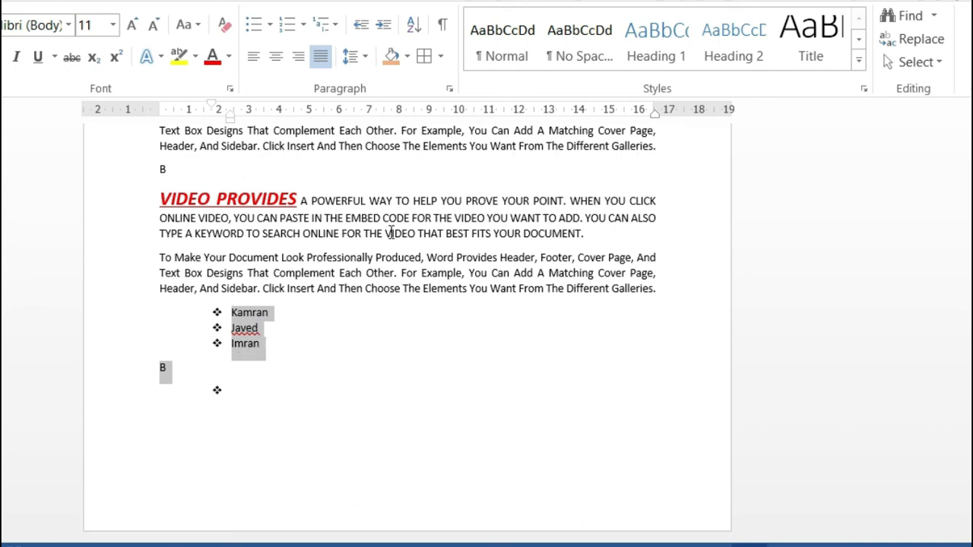
# - Sort the selected "B" line and names in ascending order, and switch the formatting marks on and off
pyautogui.click(420, 29)
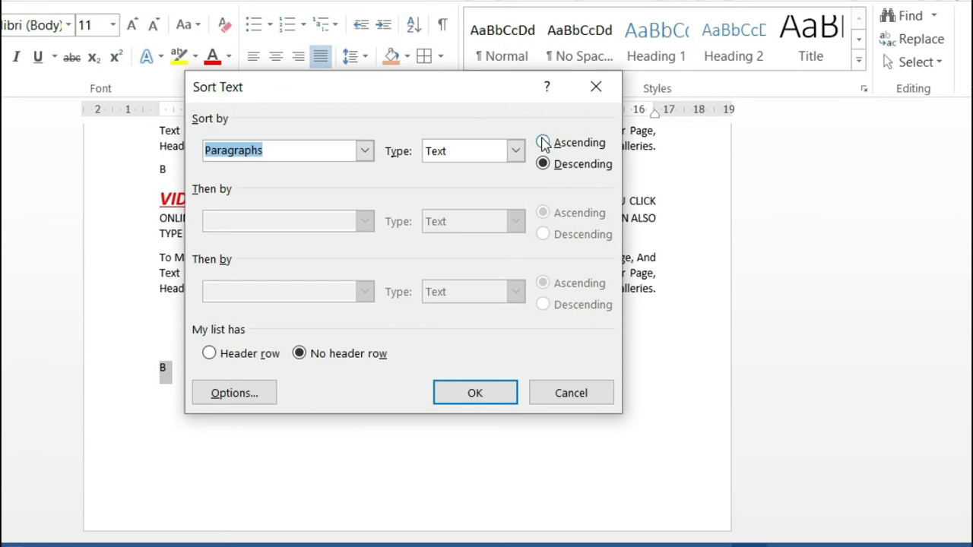
pyautogui.click(544, 143)
pyautogui.click(480, 394)
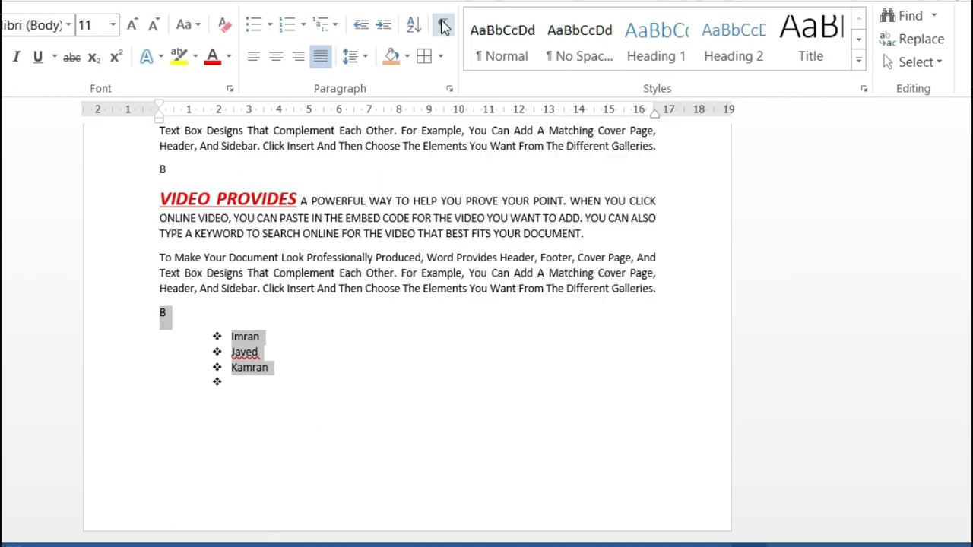
pyautogui.click(445, 27)
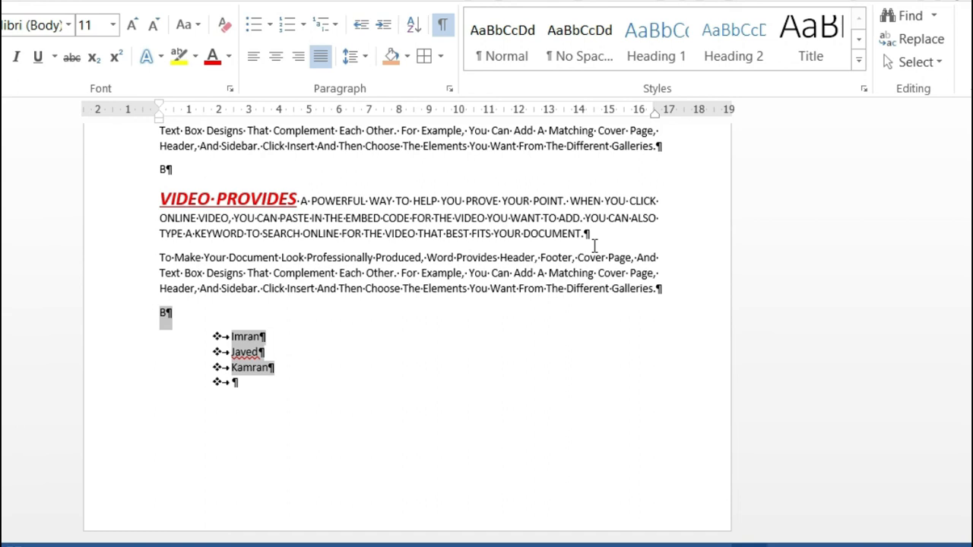
pyautogui.click(444, 28)
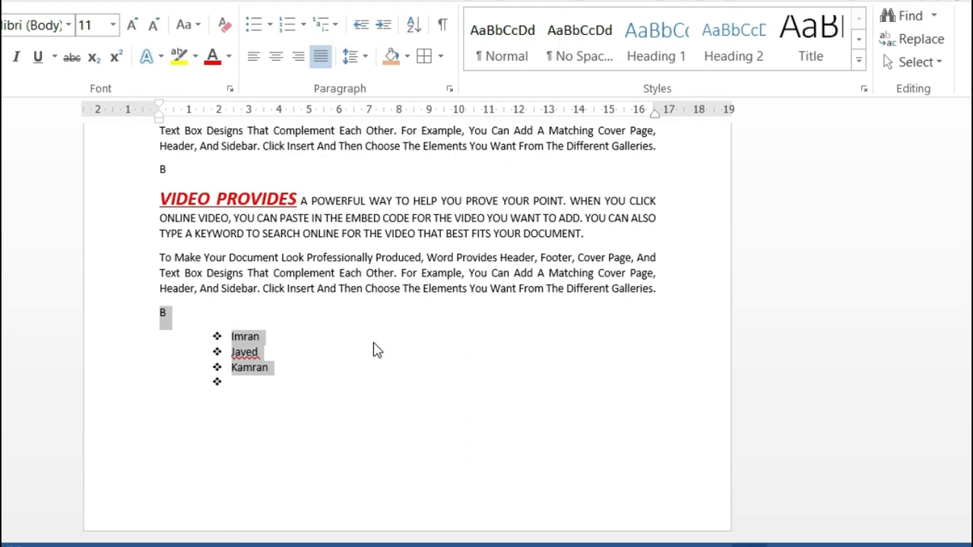
# - Try the Normal style on the entire document's text and apply the No Spacing style instead
pyautogui.hotkey('ctrl', 'a')
pyautogui.moveTo(969, 377); pyautogui.dragTo(971, 260)
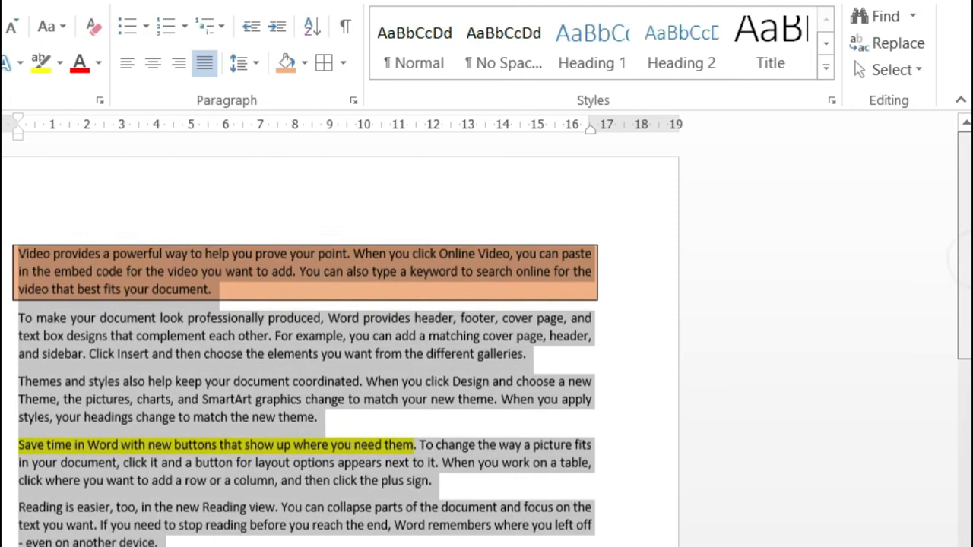
pyautogui.click(403, 64)
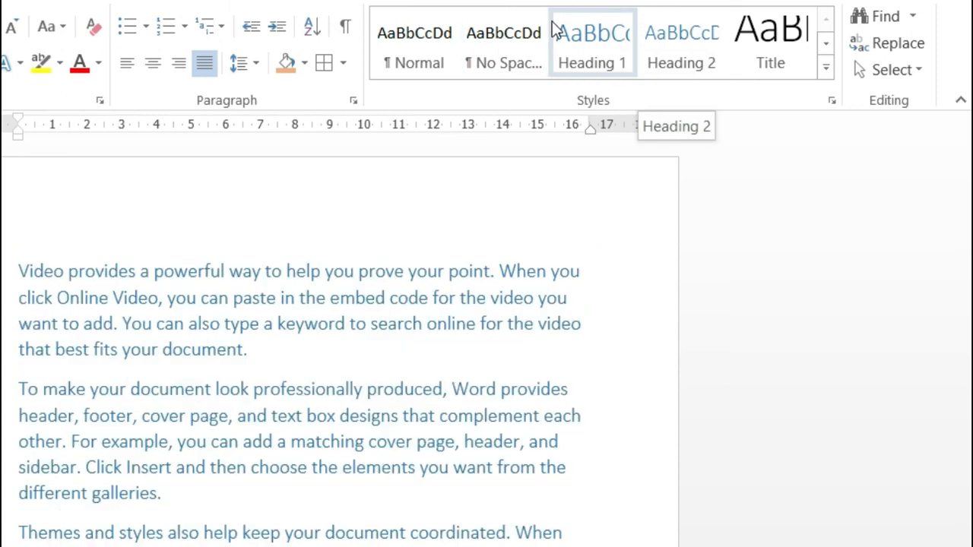
pyautogui.click(530, 38)
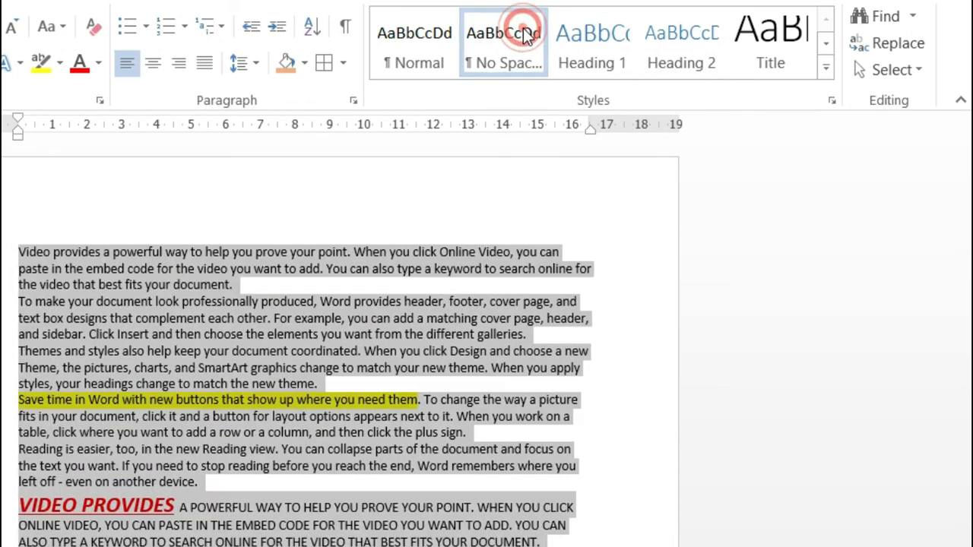
pyautogui.click(635, 273)
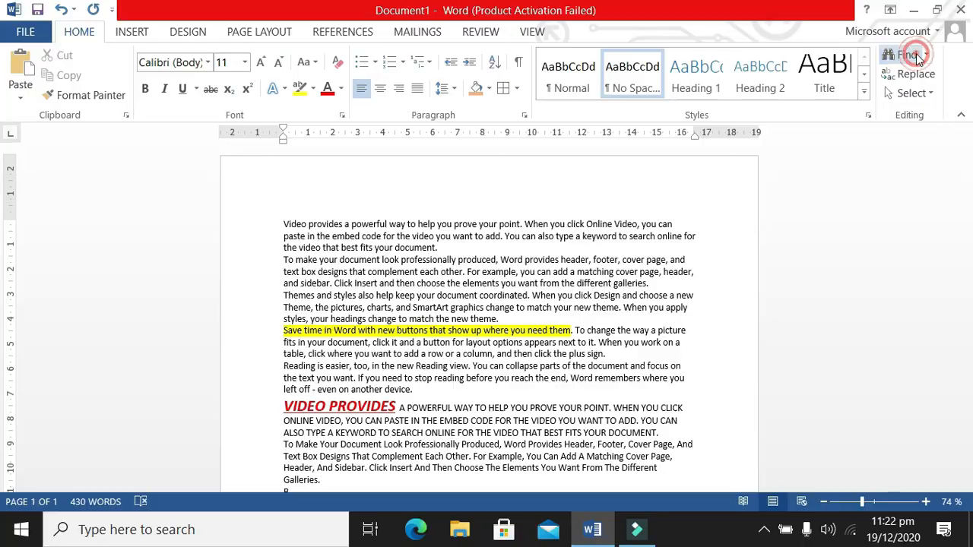
# - Find the word "video" in the document
pyautogui.click(790, 194)
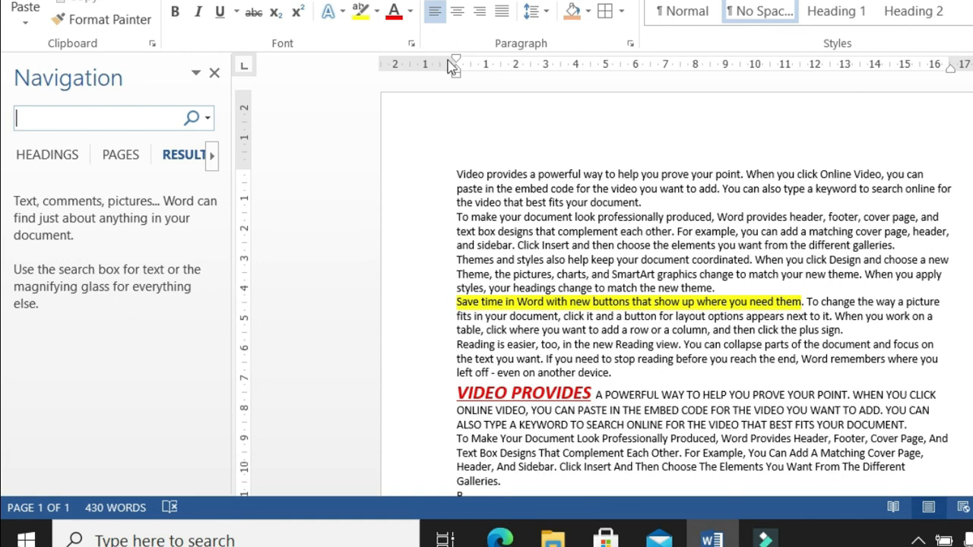
pyautogui.click(106, 119)
pyautogui.write('v')
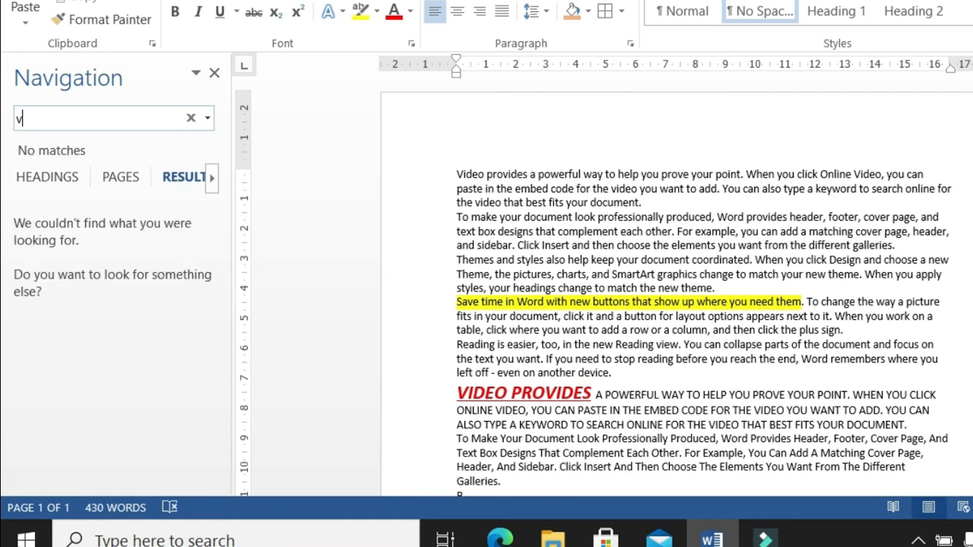
pyautogui.write('ideo')
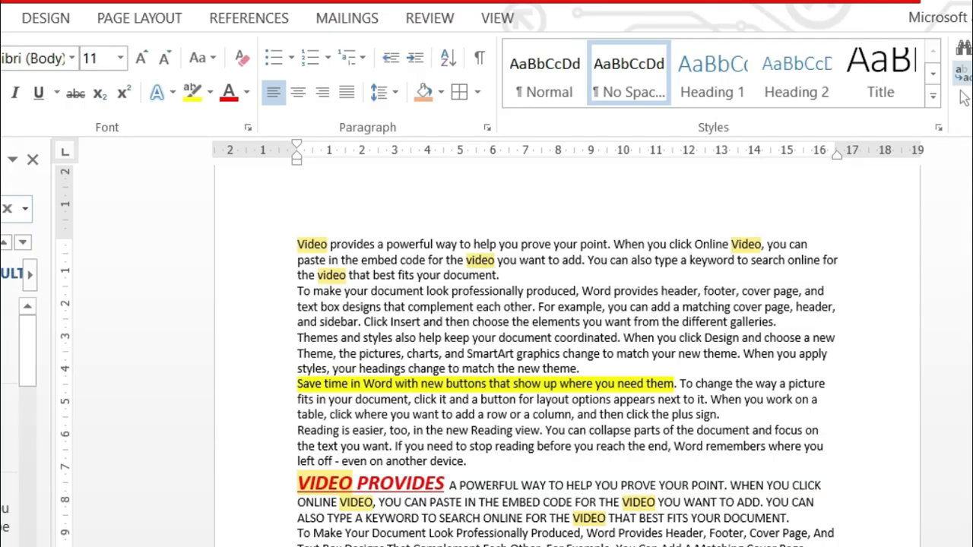
# - Replace every occurrence of "video" in the document with "film"
pyautogui.click(962, 93)
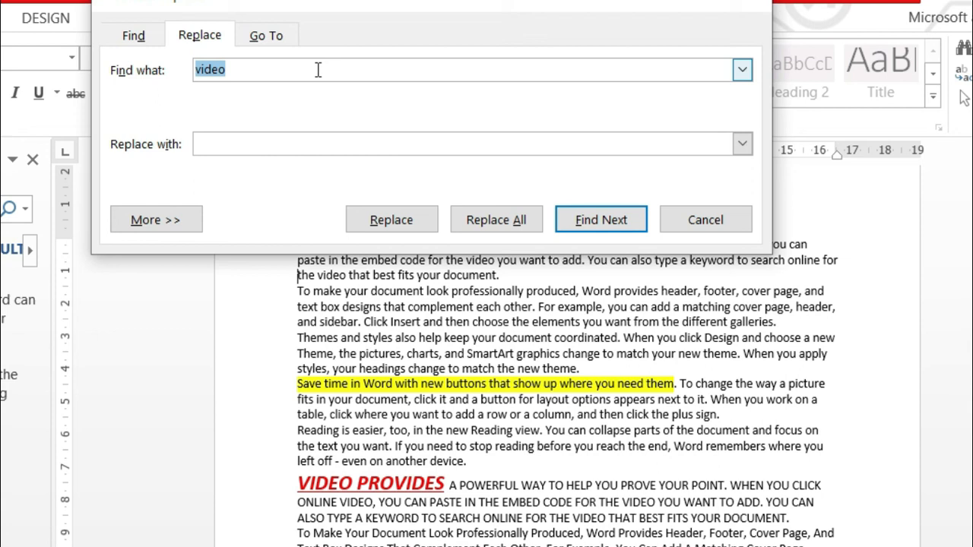
pyautogui.click(292, 149)
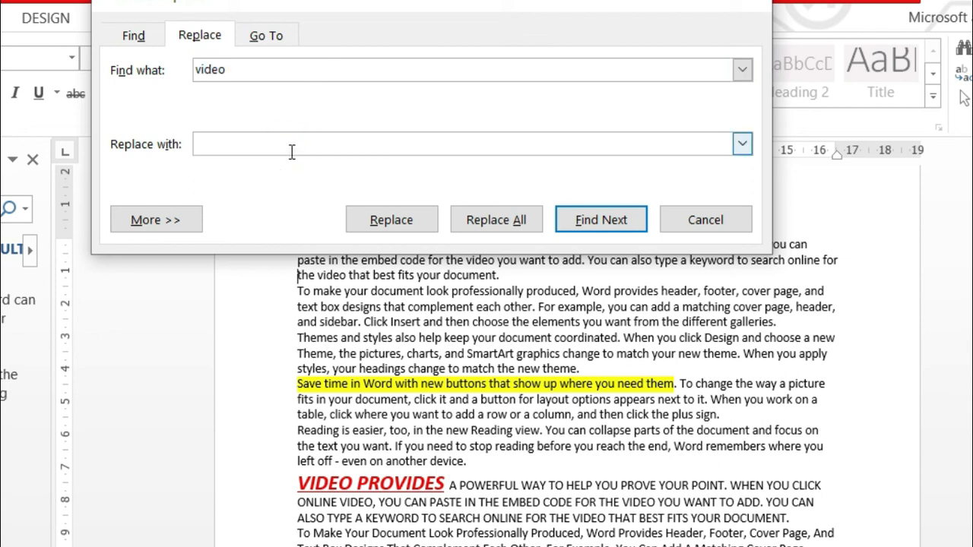
pyautogui.write('film')
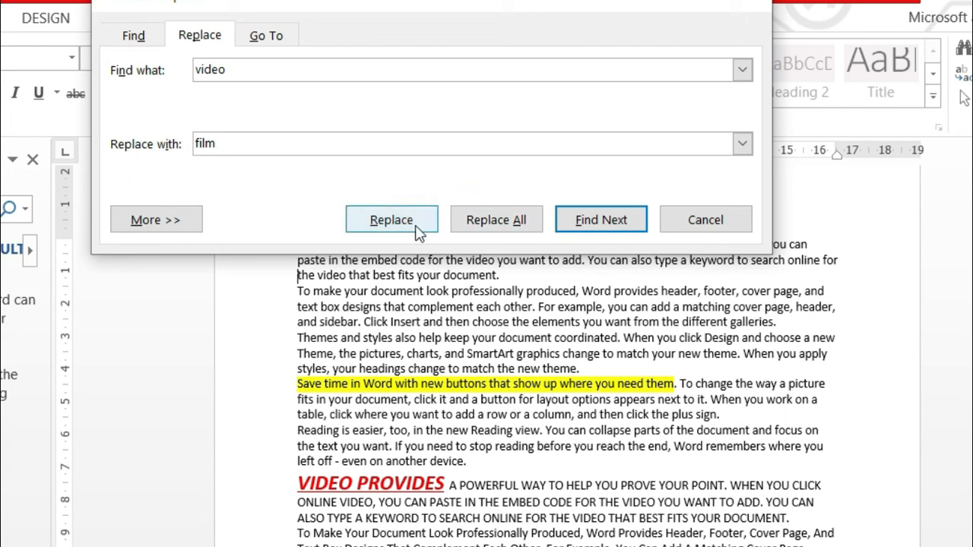
pyautogui.click(495, 220)
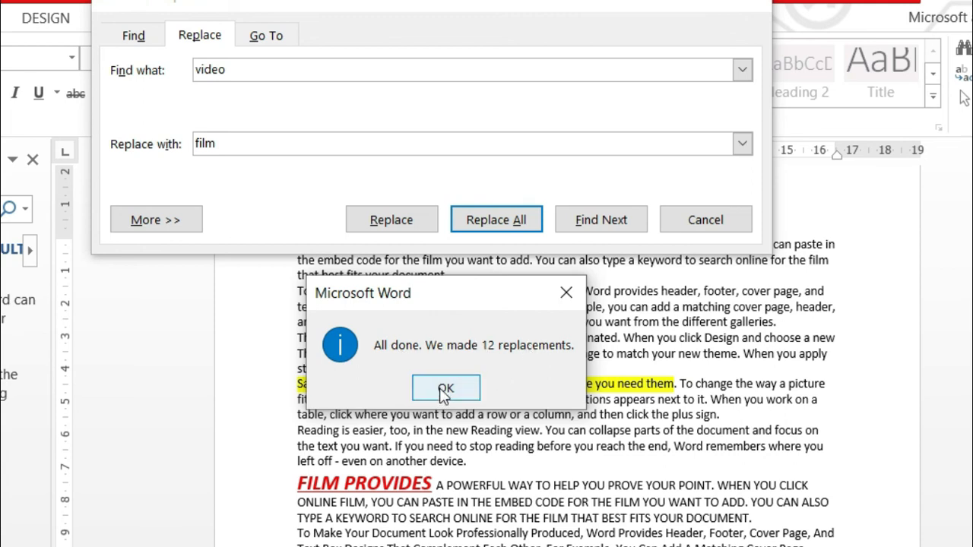
pyautogui.click(445, 389)
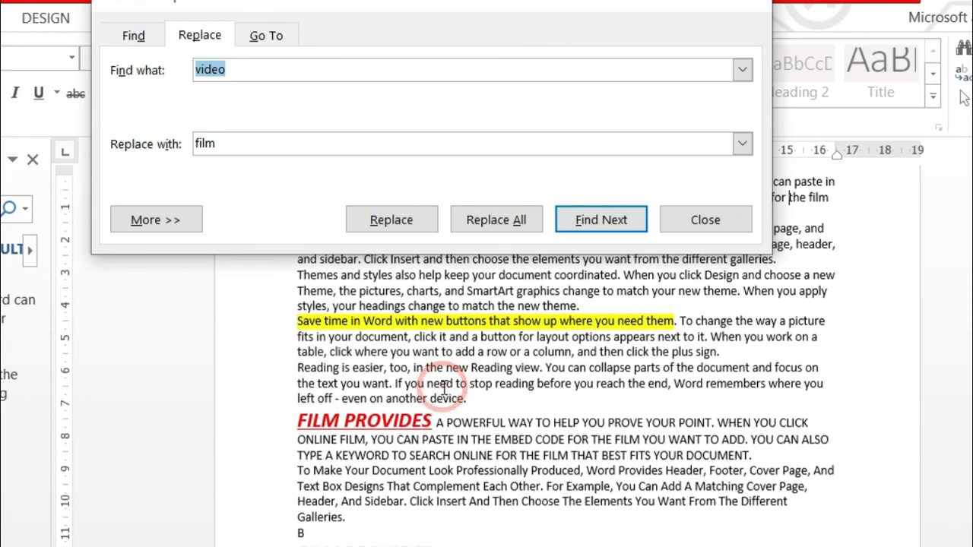
pyautogui.press('Escape')
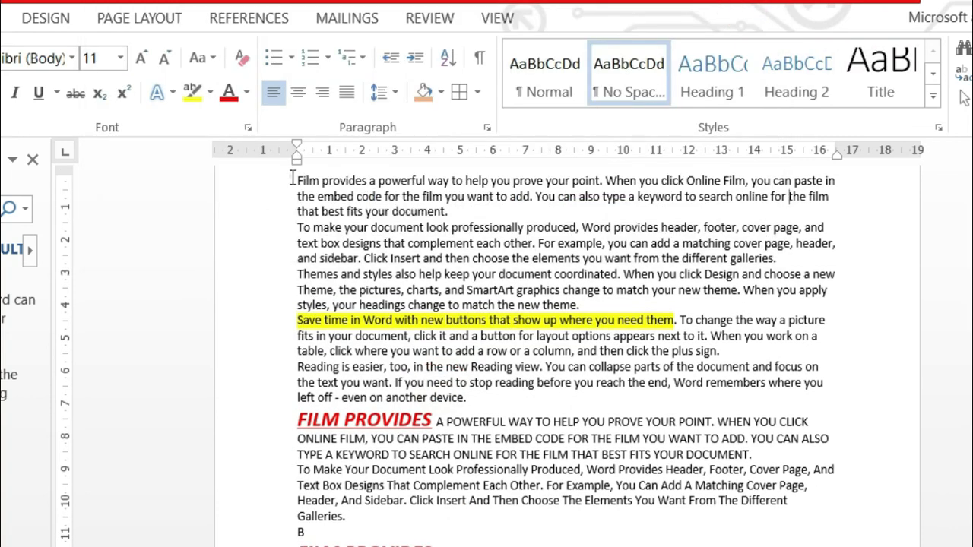
# - Select the words "Film provides" at the start of the first paragraph
pyautogui.moveTo(297, 181); pyautogui.dragTo(347, 173)
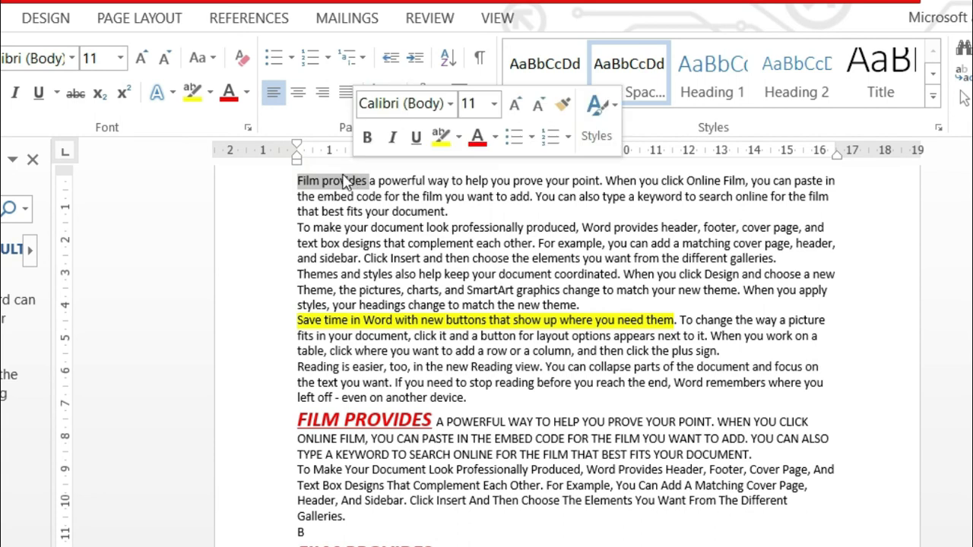
pyautogui.moveTo(347, 182)
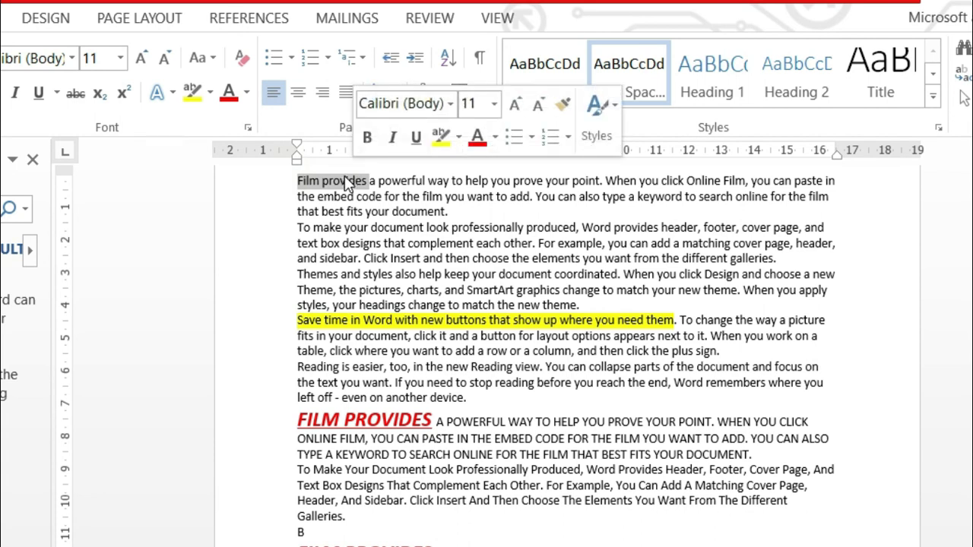